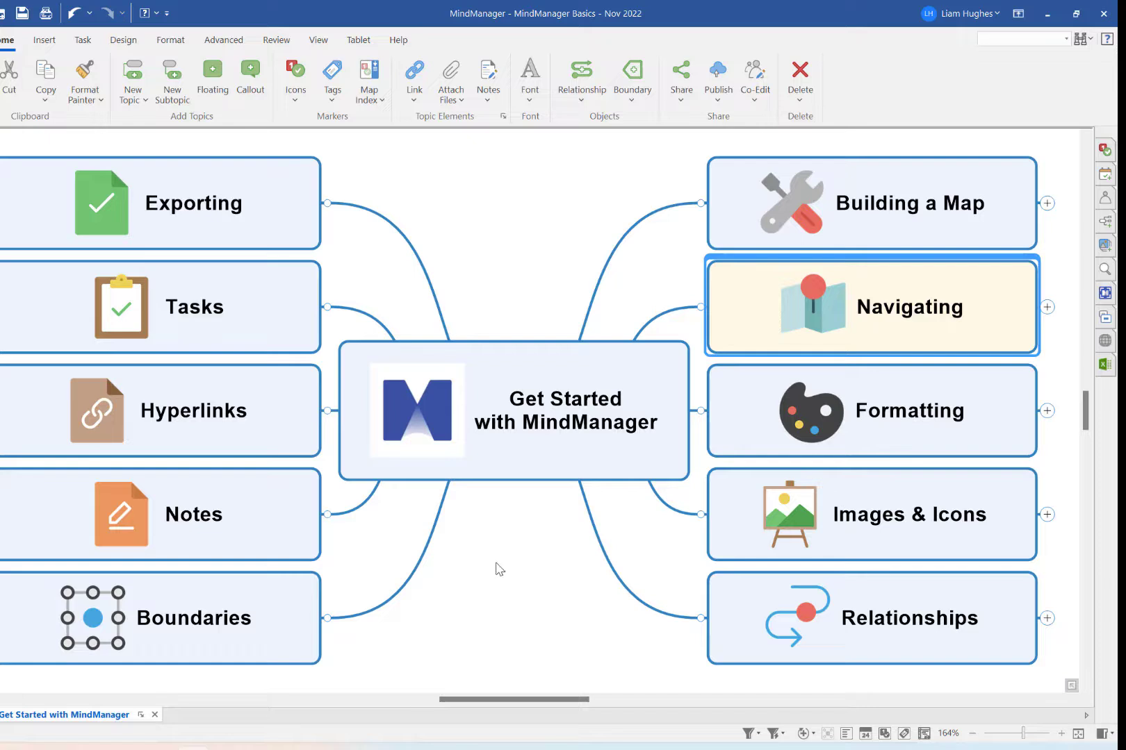
Pan the map across the canvas to bring the Navigating topic into view
drag(525, 558, 177, 611)
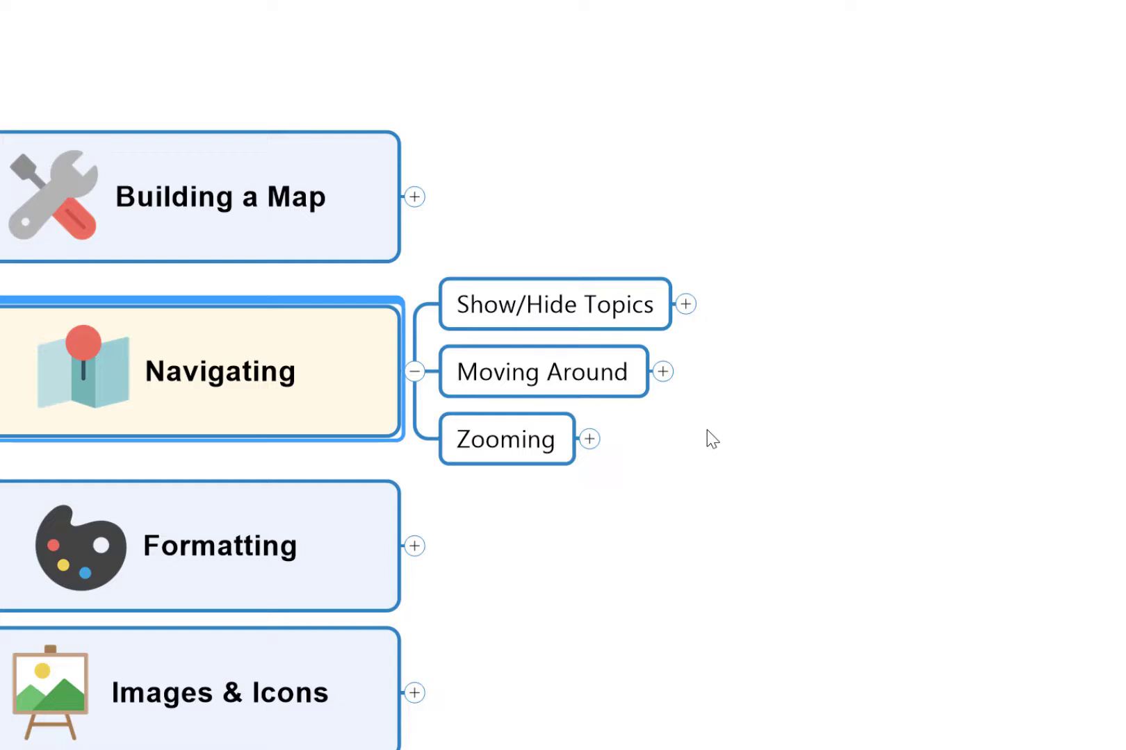
Select the Show/Hide Topics subtopic under Navigating and expand it
key(Right)
key(Up)
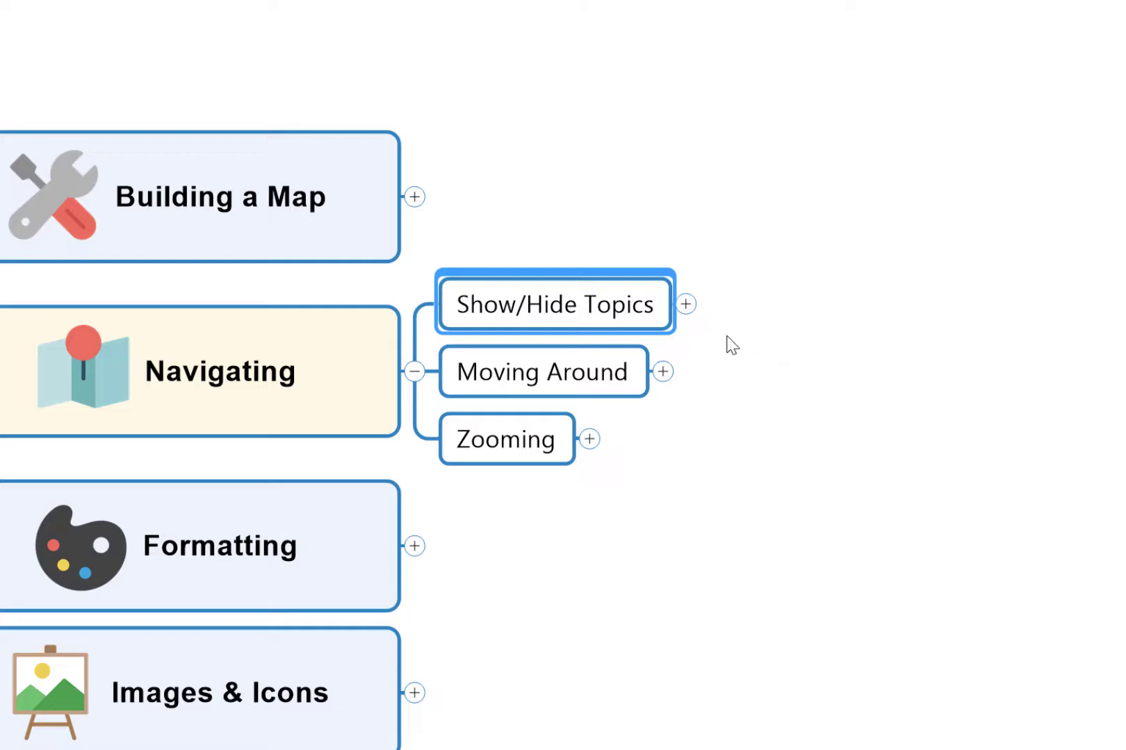
click(686, 304)
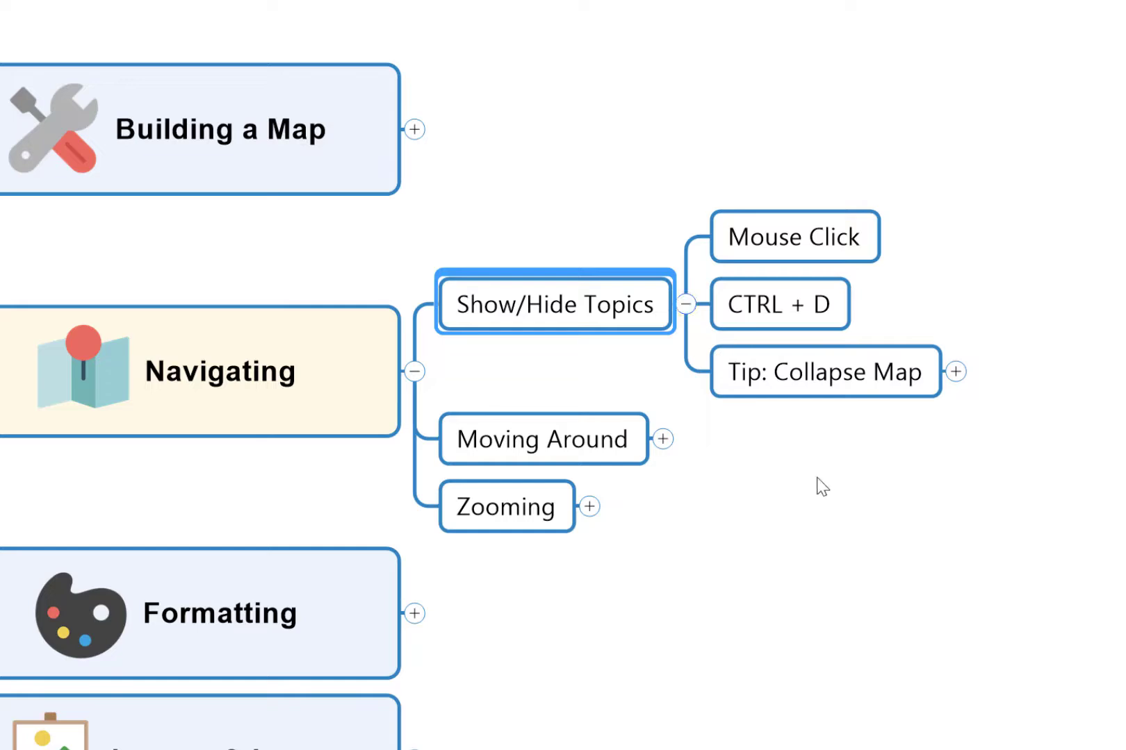
Collapse and re-expand Show/Hide Topics with the Ctrl+D shortcut
click(799, 305)
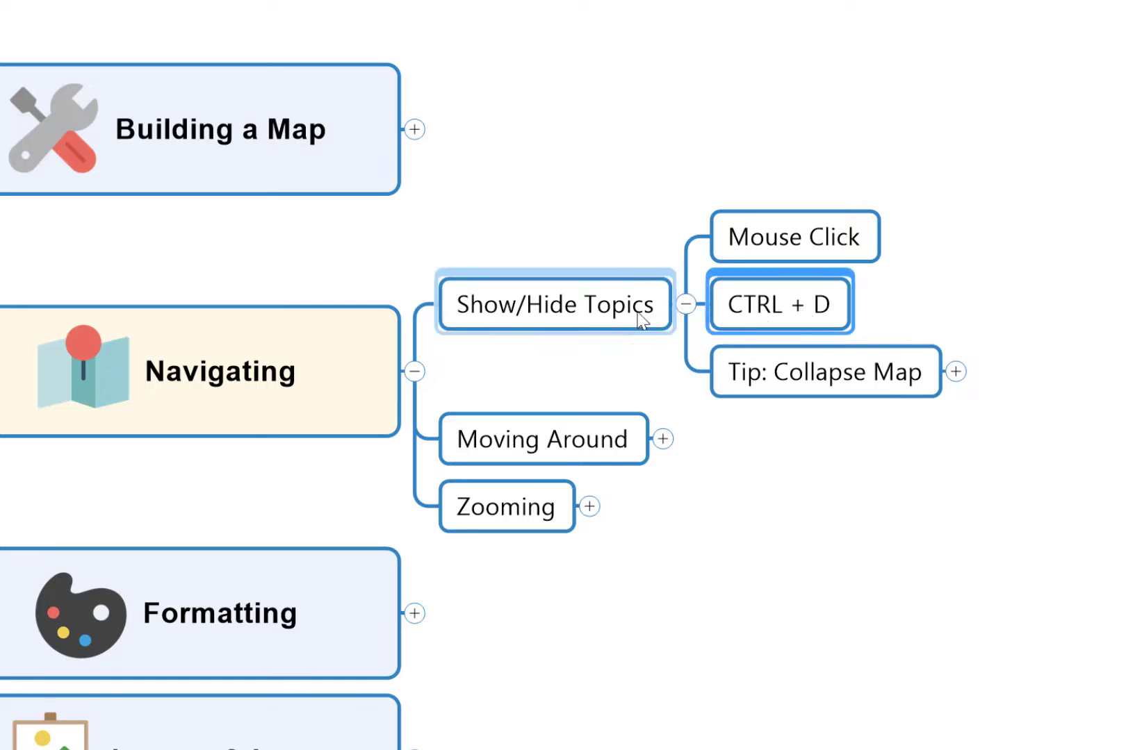
click(600, 309)
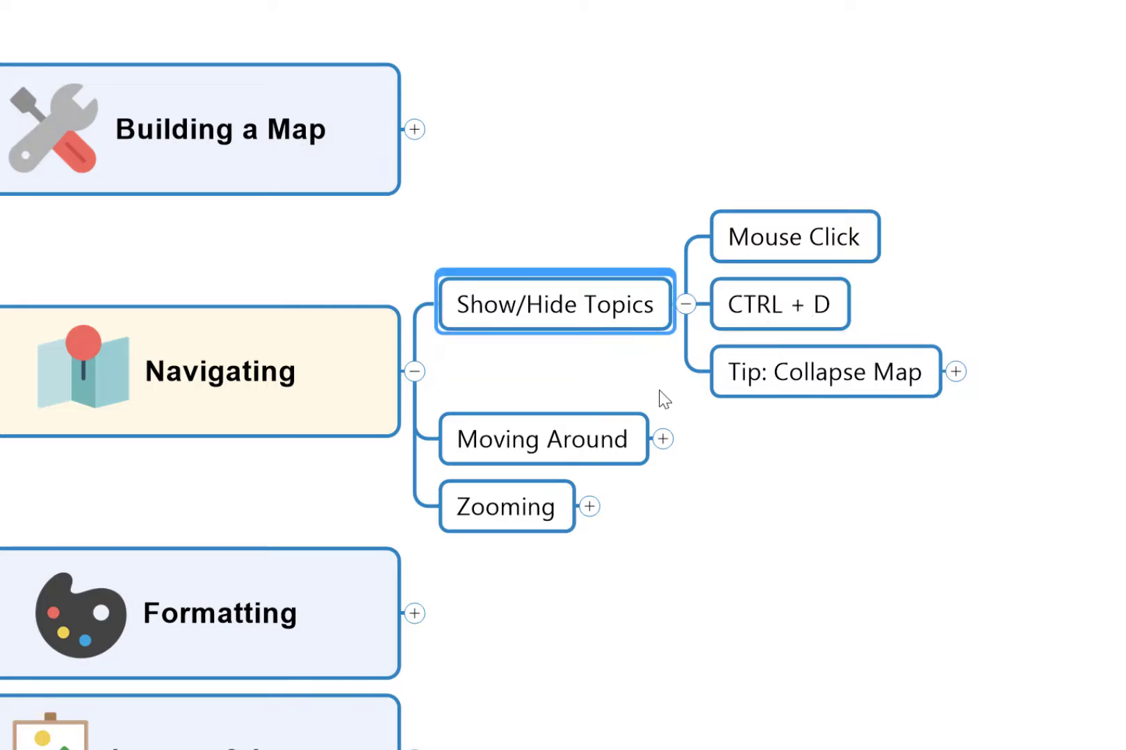
key(ctrl+d)
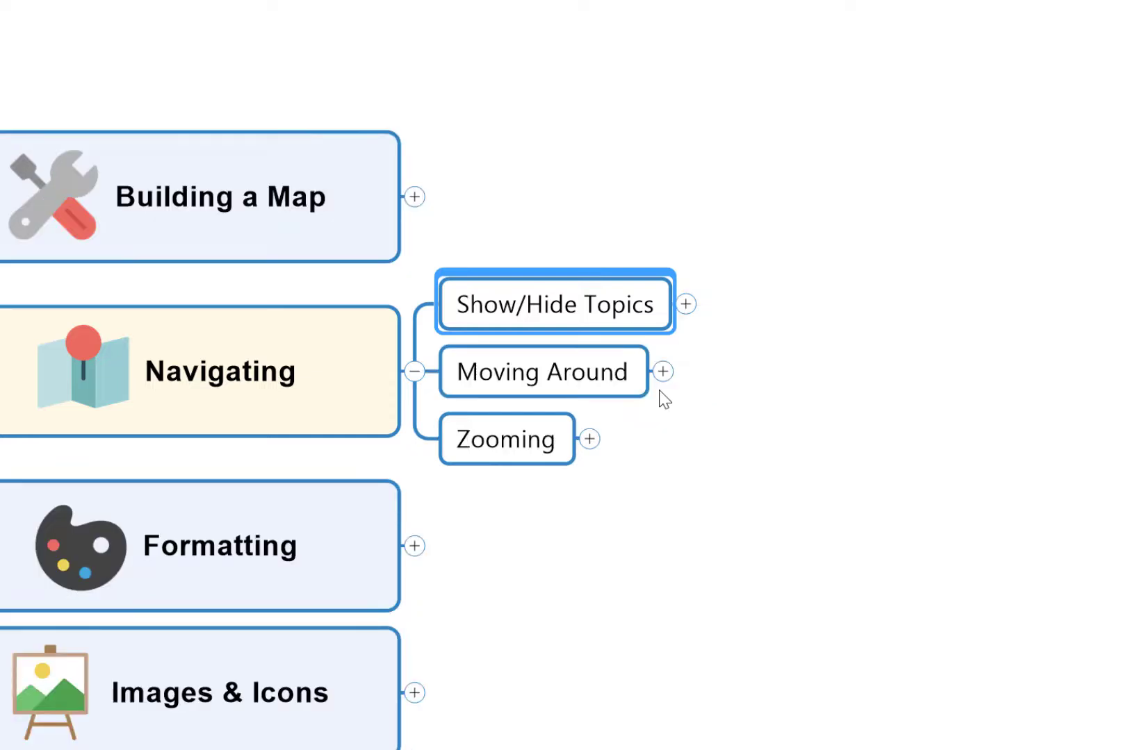
key(ctrl+d)
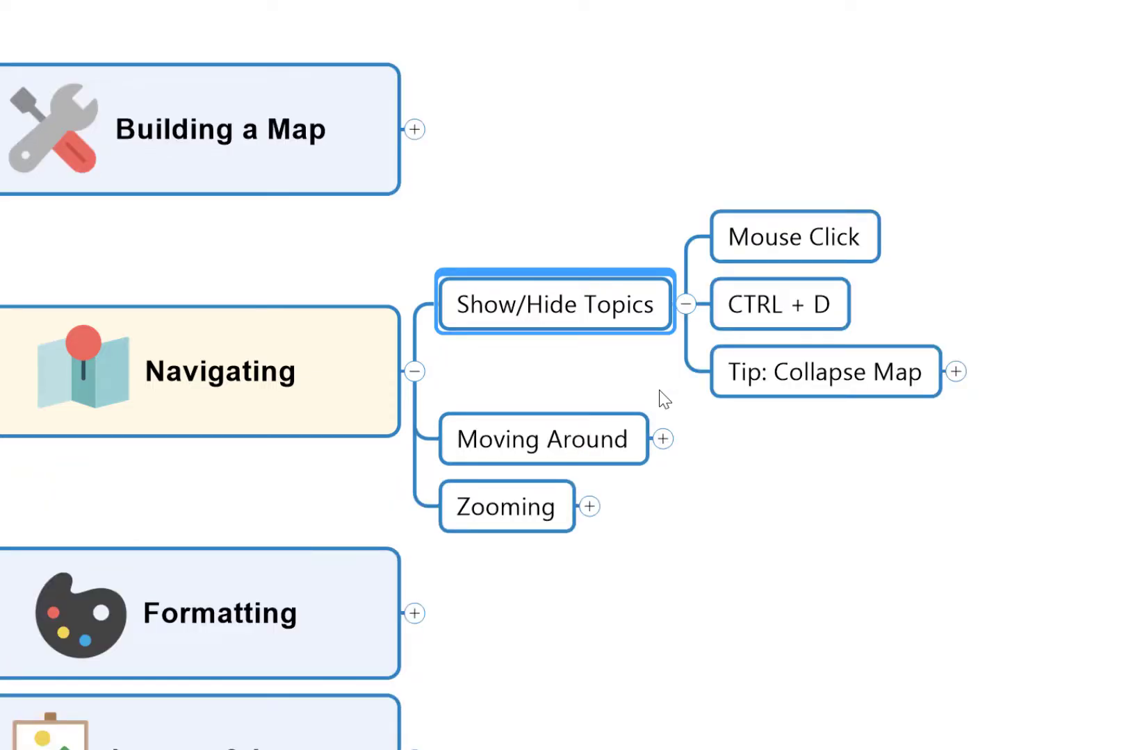
Expand Tip: Collapse Map to show Right Click and CTRL + F3, then select CTRL + F3
drag(847, 435, 749, 417)
scroll(749, 417, up, 1)
click(844, 346)
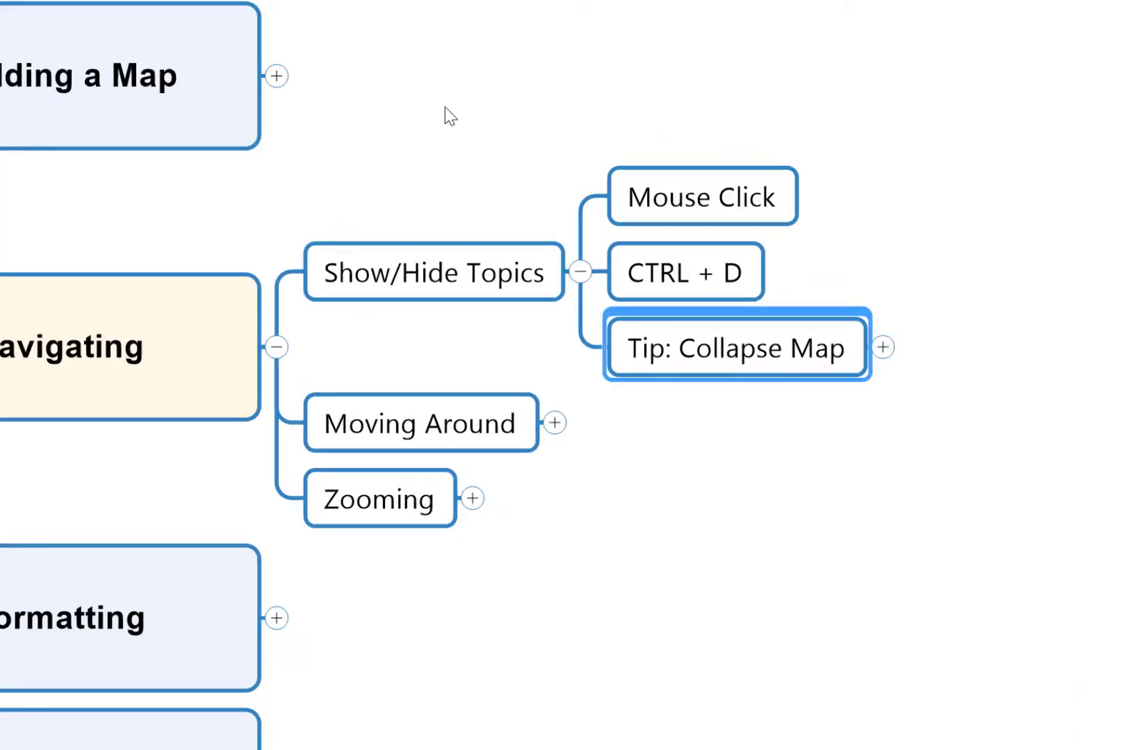
click(882, 347)
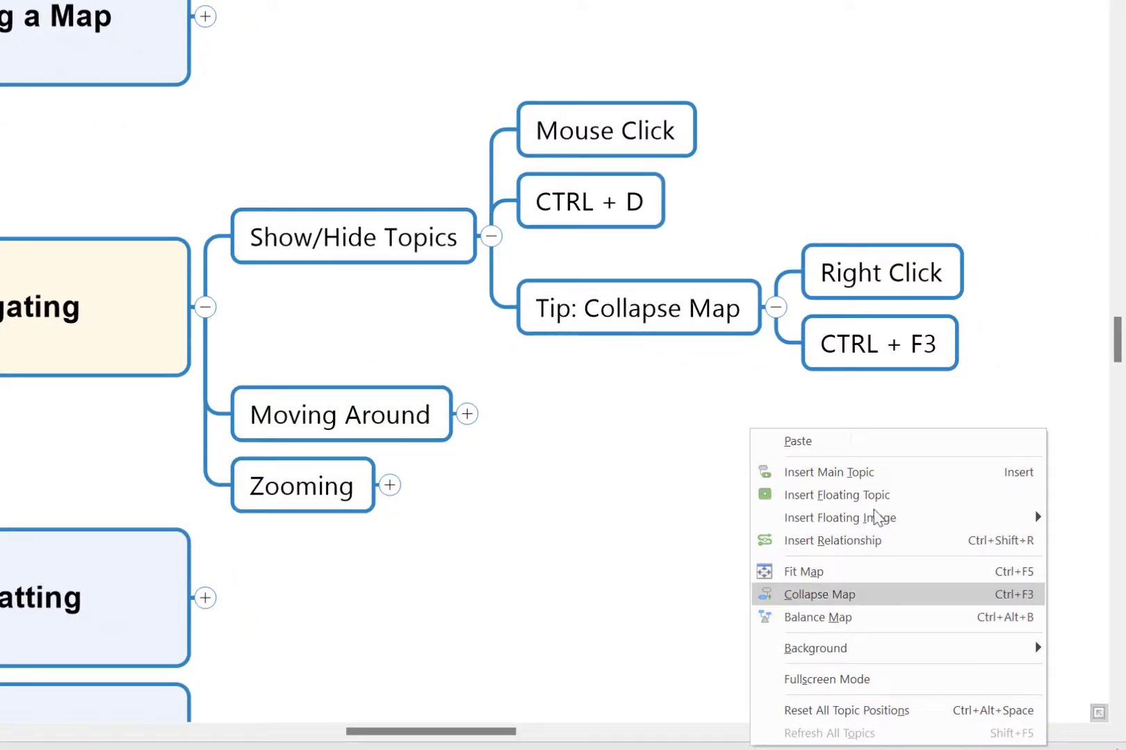
click(865, 344)
click(863, 344)
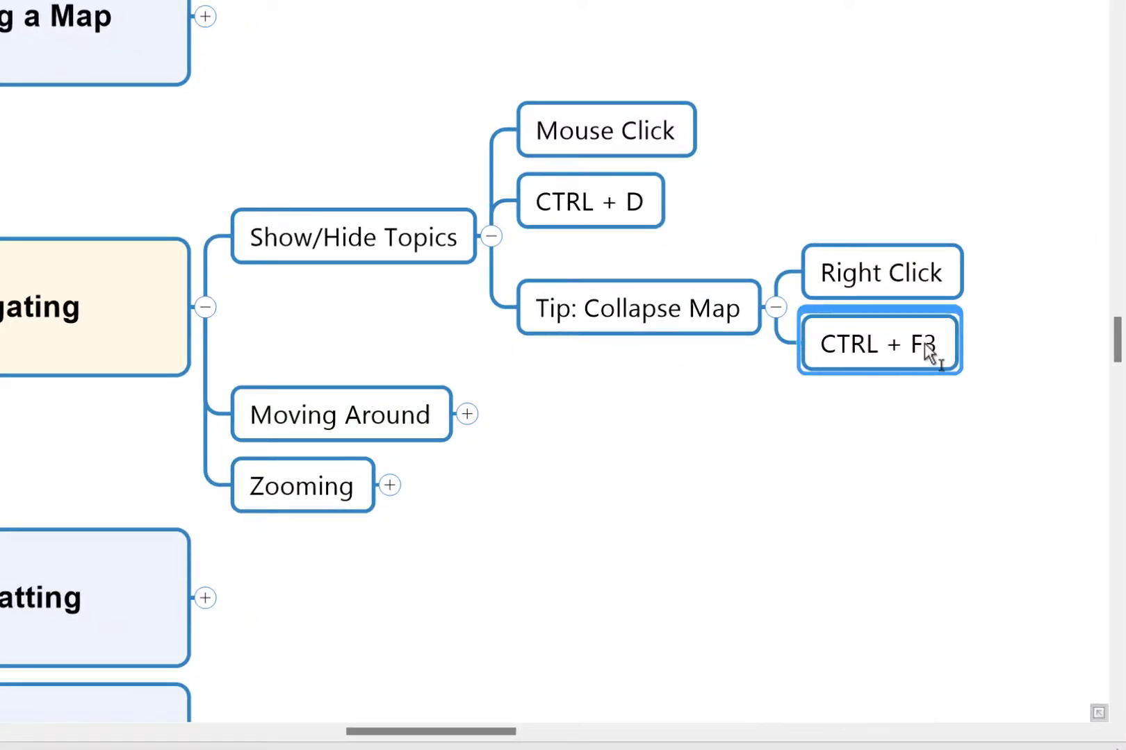
click(725, 457)
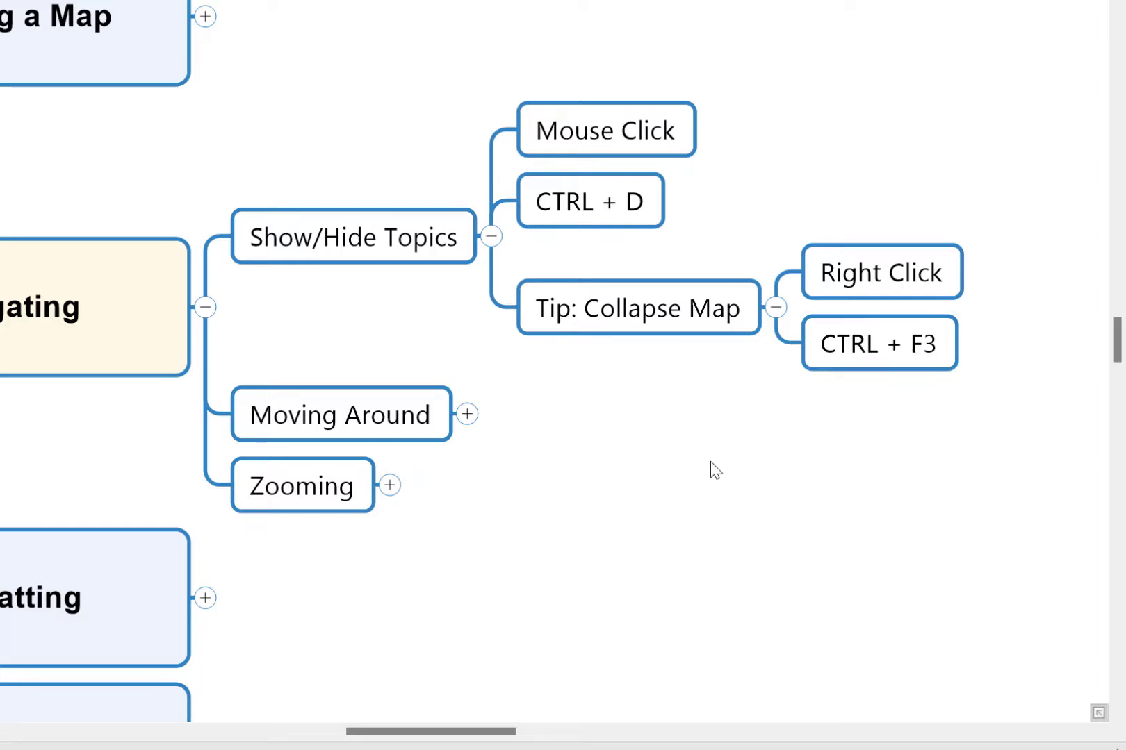
Expand every branch of the central topic with Ctrl+F3 and fit the map with Ctrl+F5
scroll(611, 495, down, 2)
drag(611, 495, 838, 400)
click(85, 380)
key(ctrl+F3)
key(ctrl+F3)
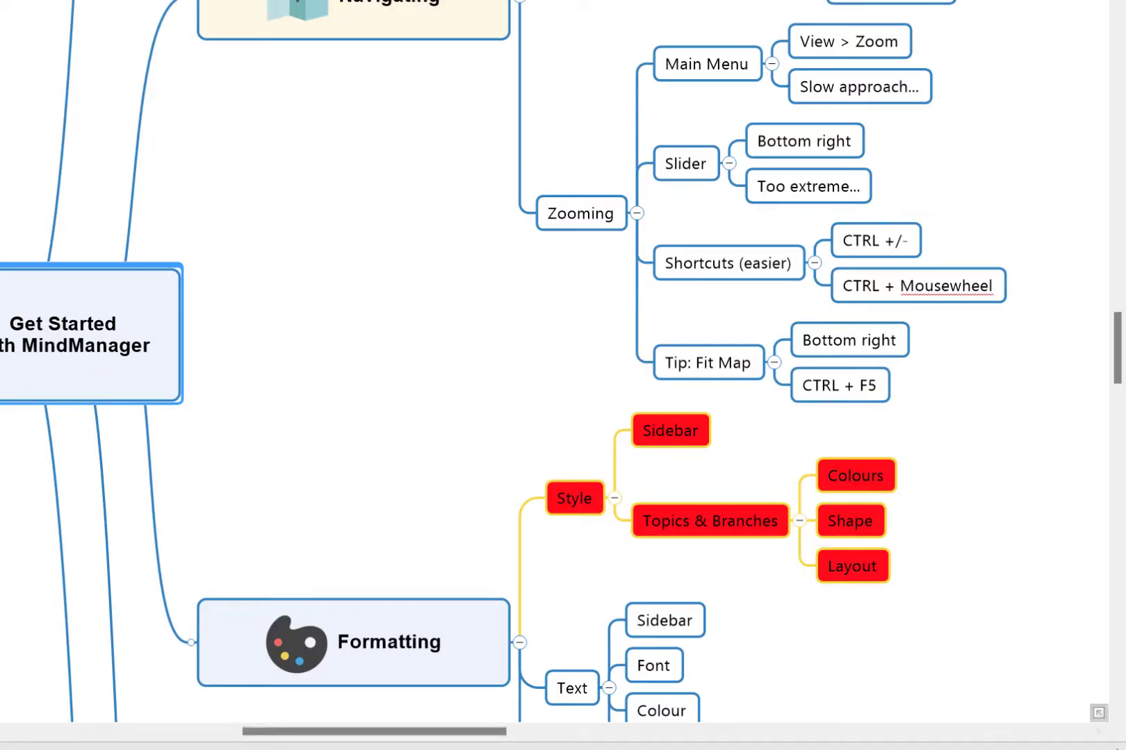
key(ctrl+F5)
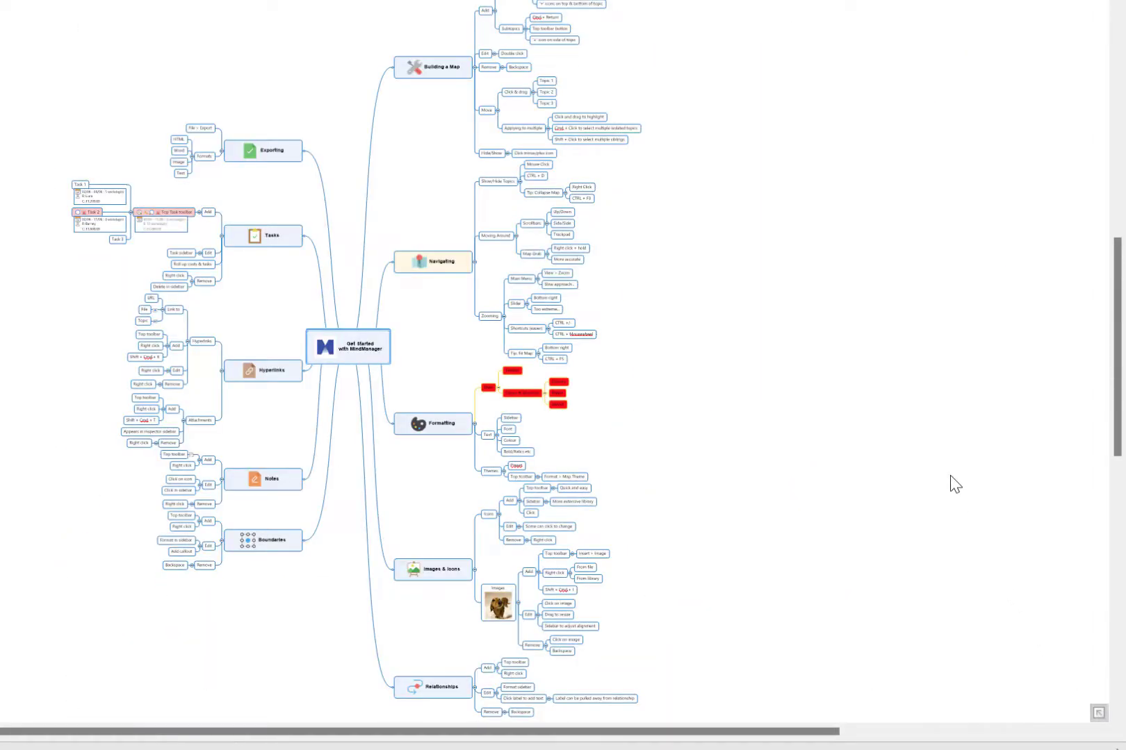
Collapse the whole map to its main topics via the canvas Collapse Map command
right_click(730, 314)
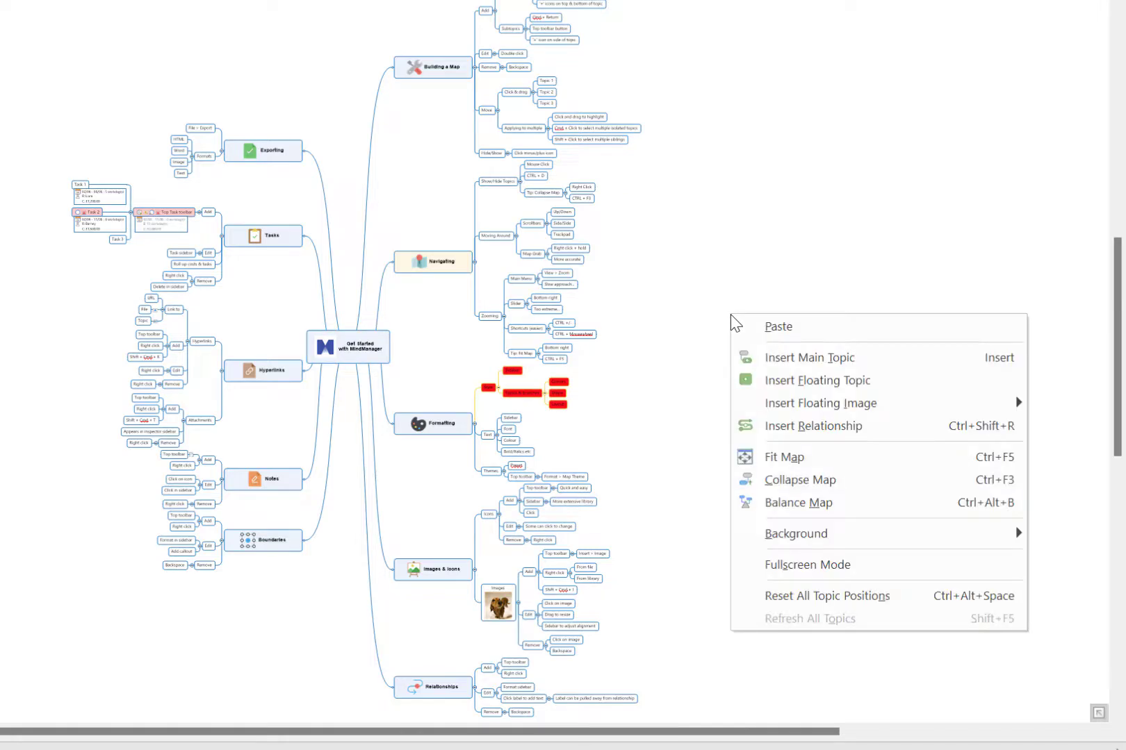
click(778, 485)
scroll(615, 486, up, 5)
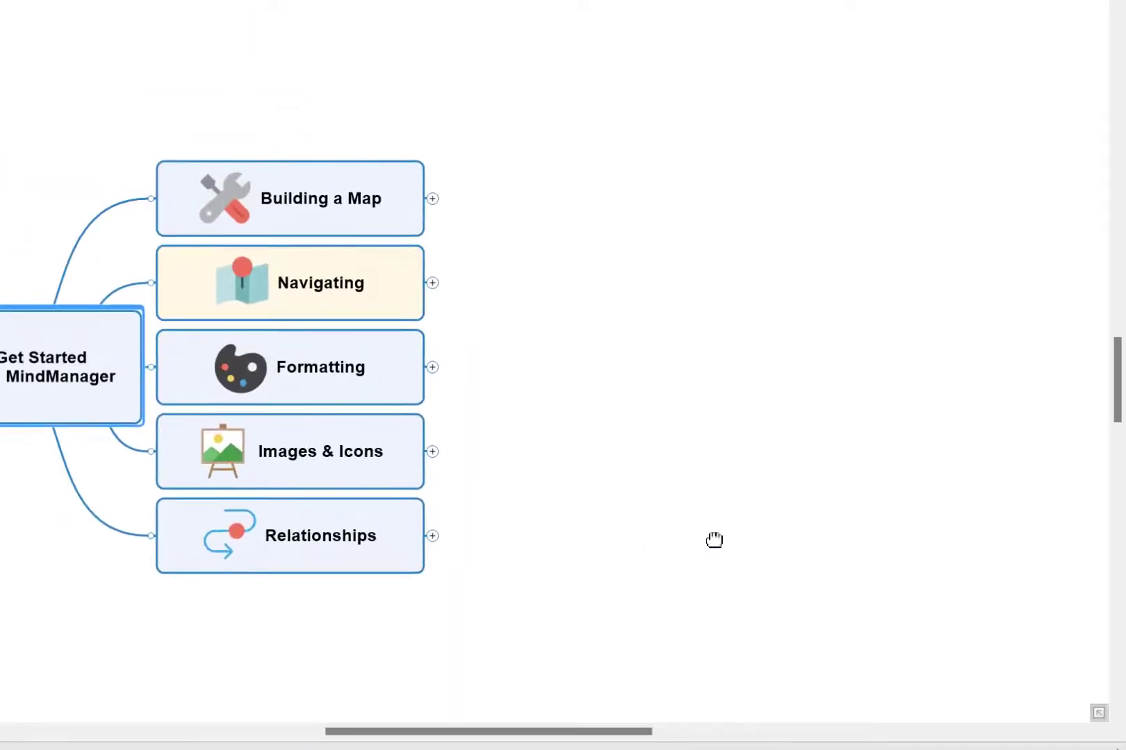
Expand Navigating, then expand and collapse Show/Hide Topics again
click(466, 285)
click(558, 247)
scroll(695, 323, up, 2)
click(576, 205)
click(669, 254)
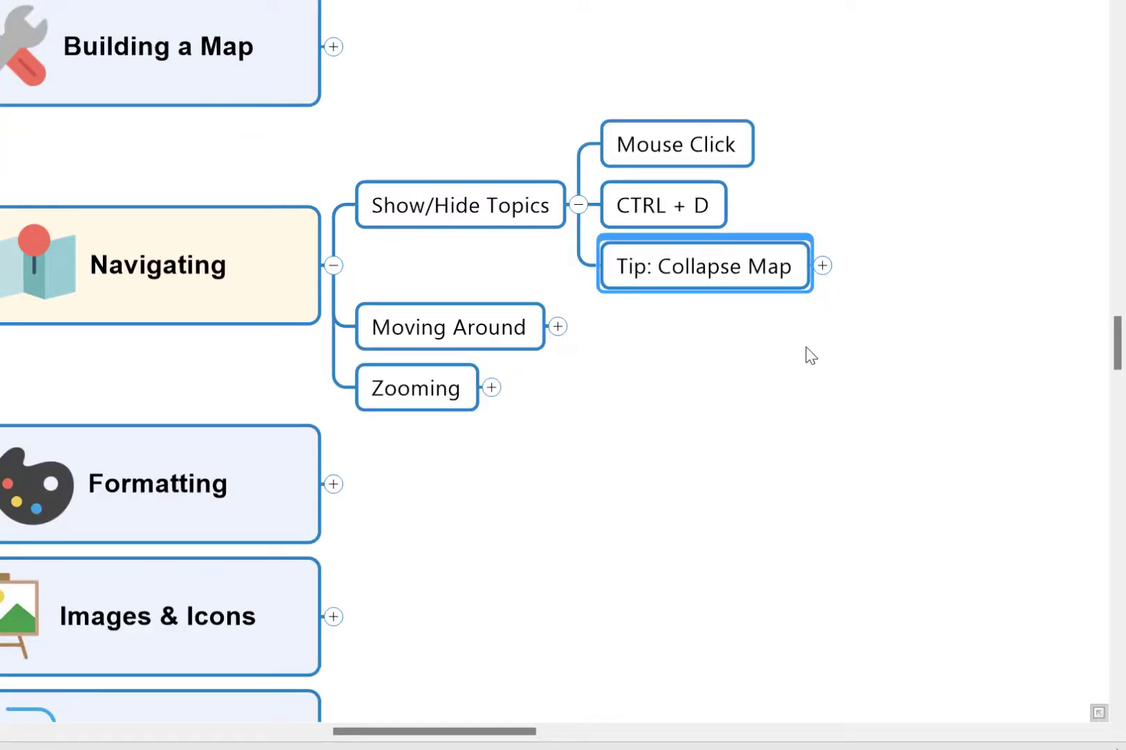
click(578, 204)
Expand Moving Around and Scrollbars, then select the Up/Down and Side/Side subtopics
click(476, 264)
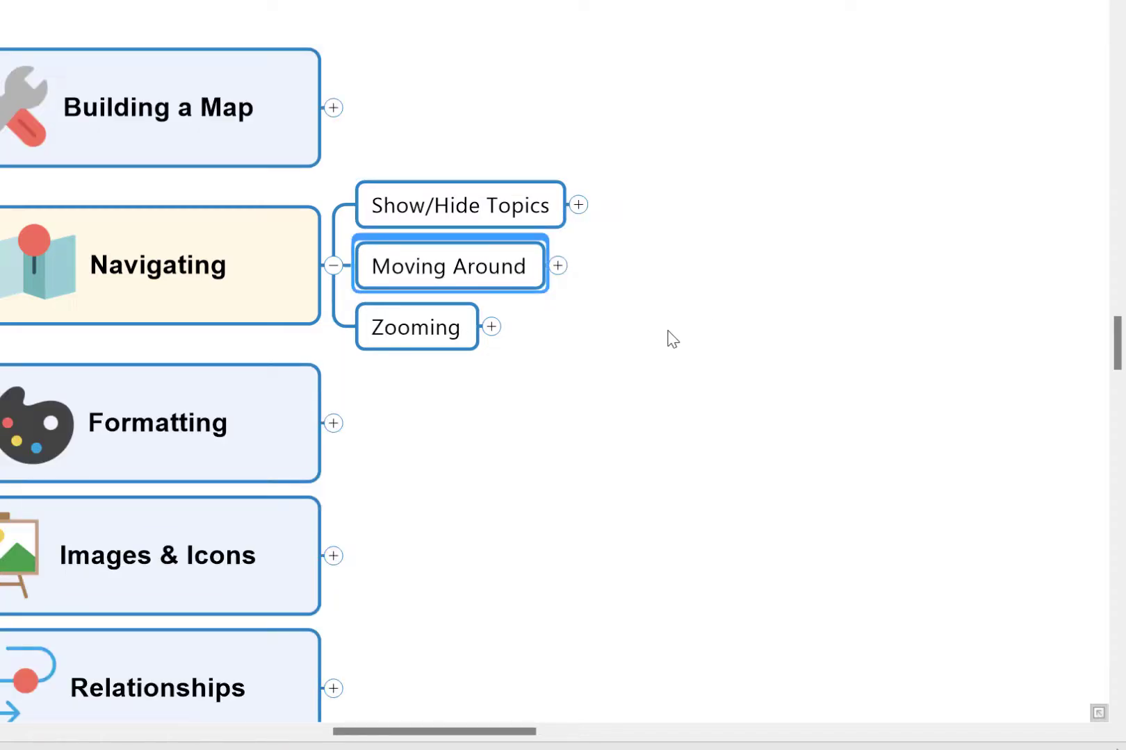
click(558, 265)
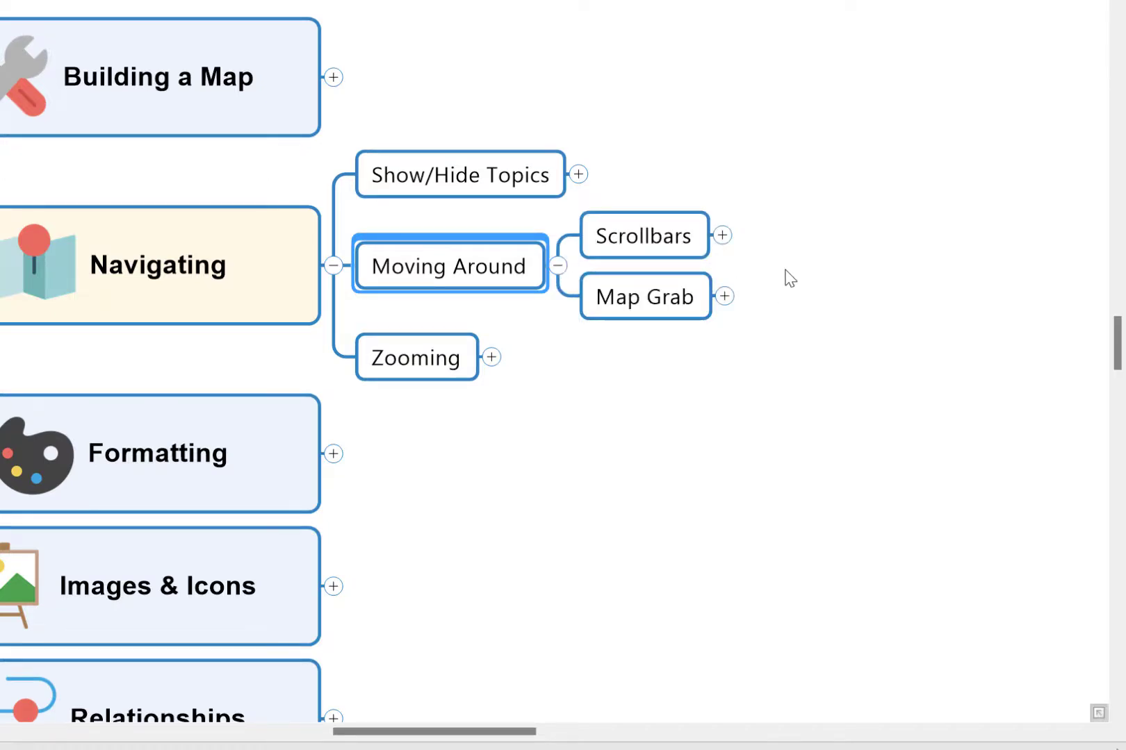
click(649, 243)
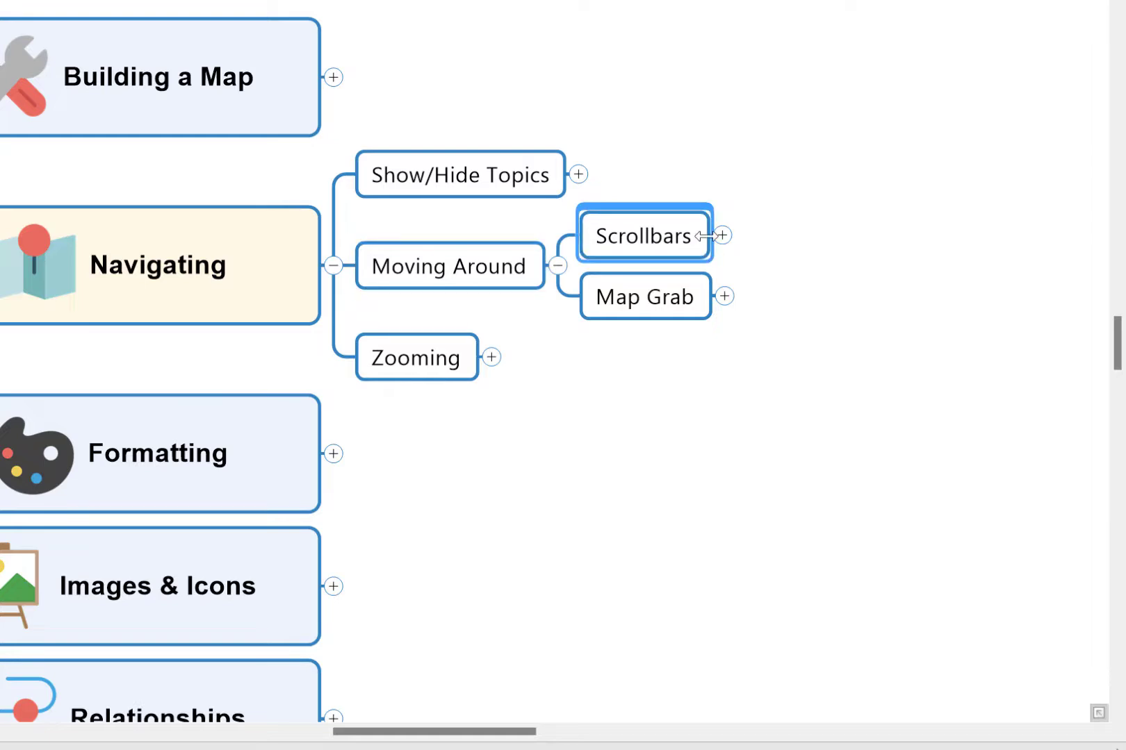
click(723, 235)
click(830, 169)
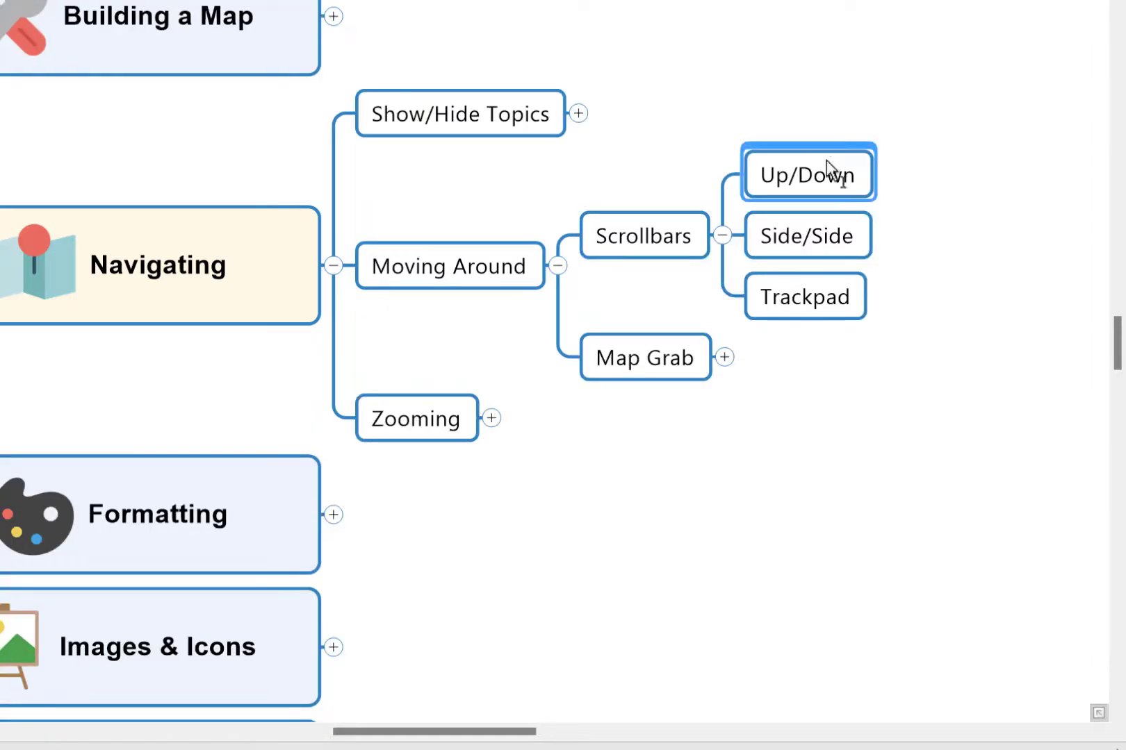
click(817, 254)
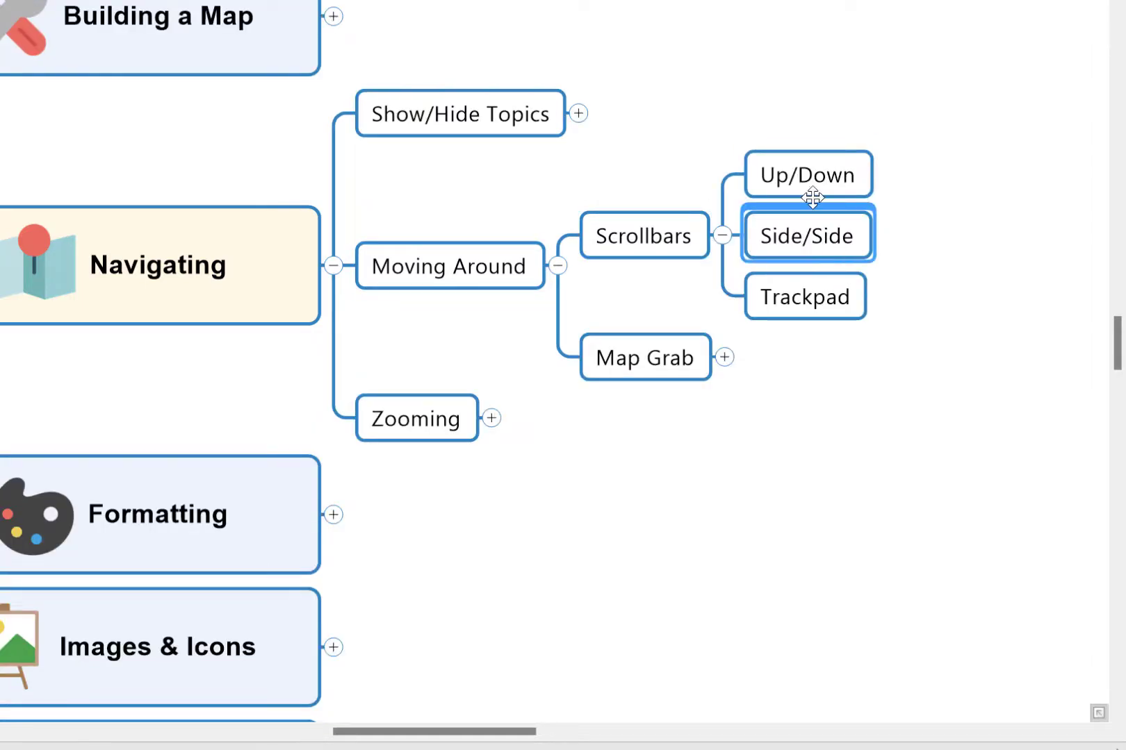
mouse_move(1114, 339)
mouse_down()
mouse_move(1116, 321)
mouse_move(1118, 341)
mouse_up()
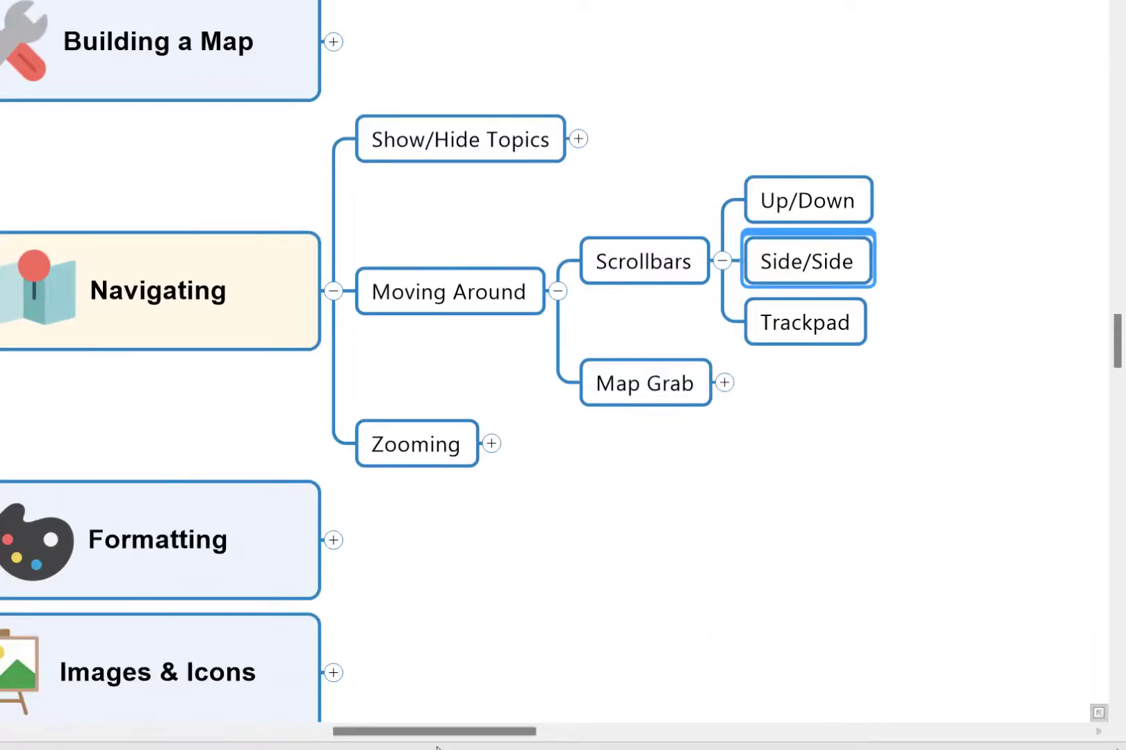
drag(452, 739, 499, 718)
click(455, 333)
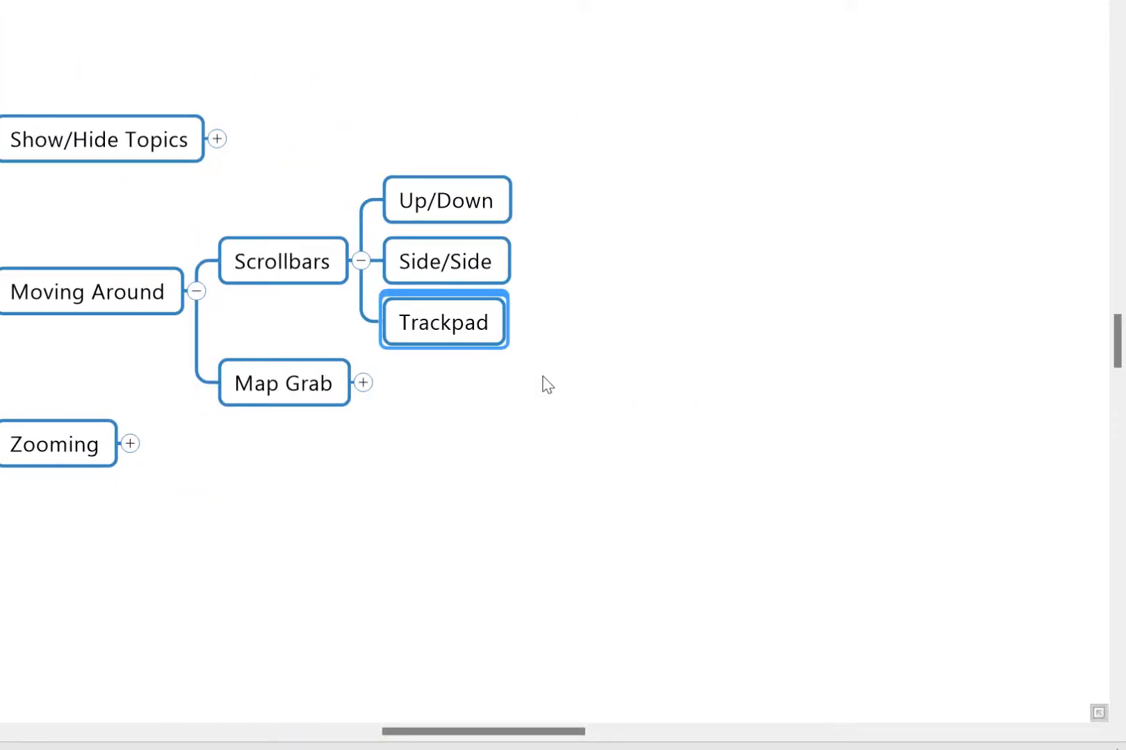
scroll(548, 385, right, 2)
scroll(544, 383, left, 5)
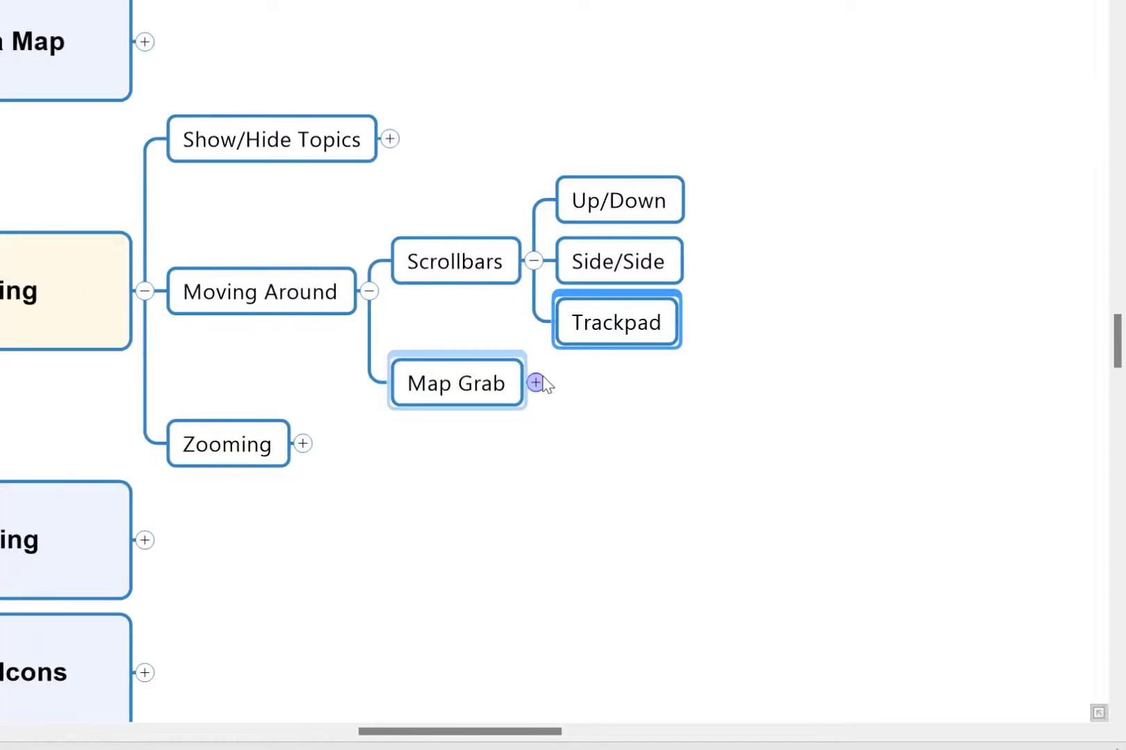
scroll(548, 384, up, 4)
scroll(547, 384, down, 1)
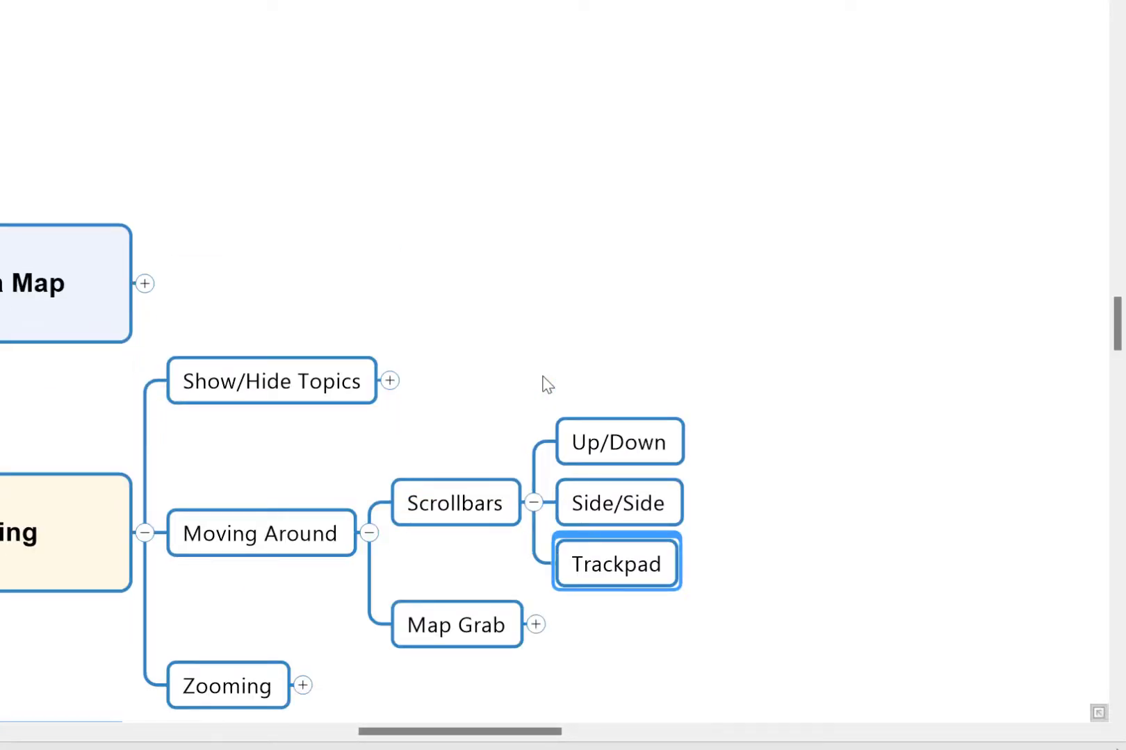
scroll(547, 384, down, 4)
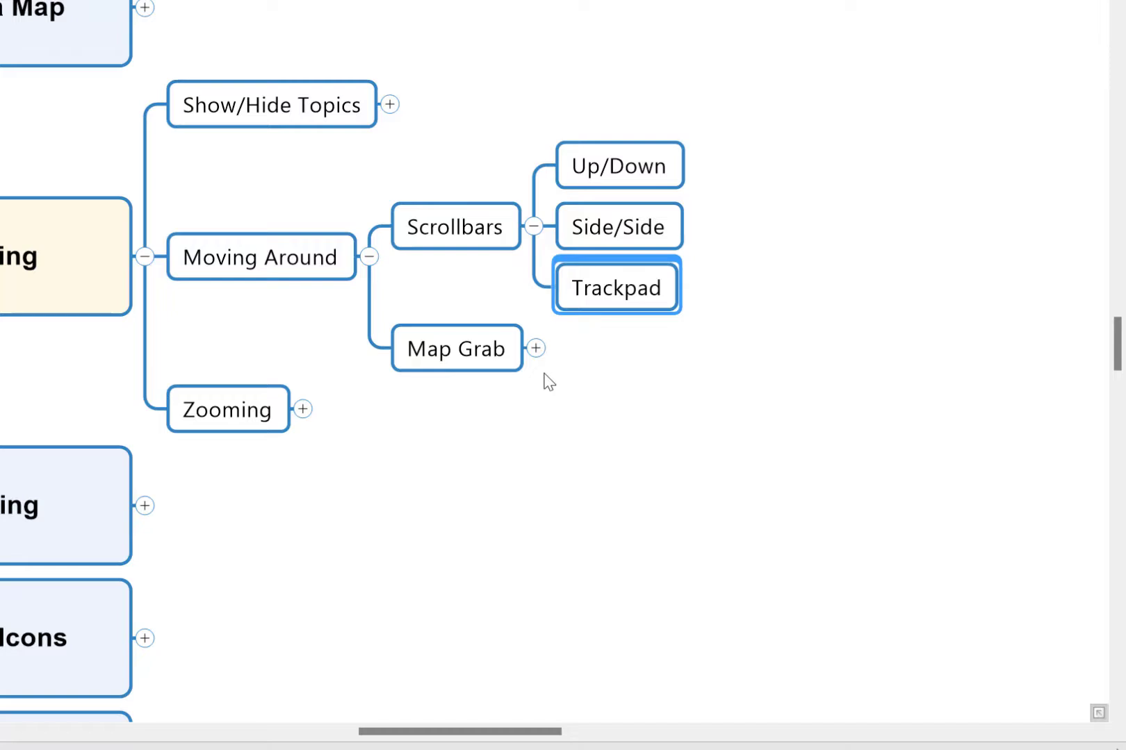
scroll(584, 358, up, 1)
scroll(584, 357, down, 1)
click(435, 160)
drag(1115, 333, 1115, 320)
mouse_move(490, 732)
mouse_down()
mouse_move(450, 733)
mouse_move(505, 736)
mouse_move(494, 731)
mouse_up()
key(Down)
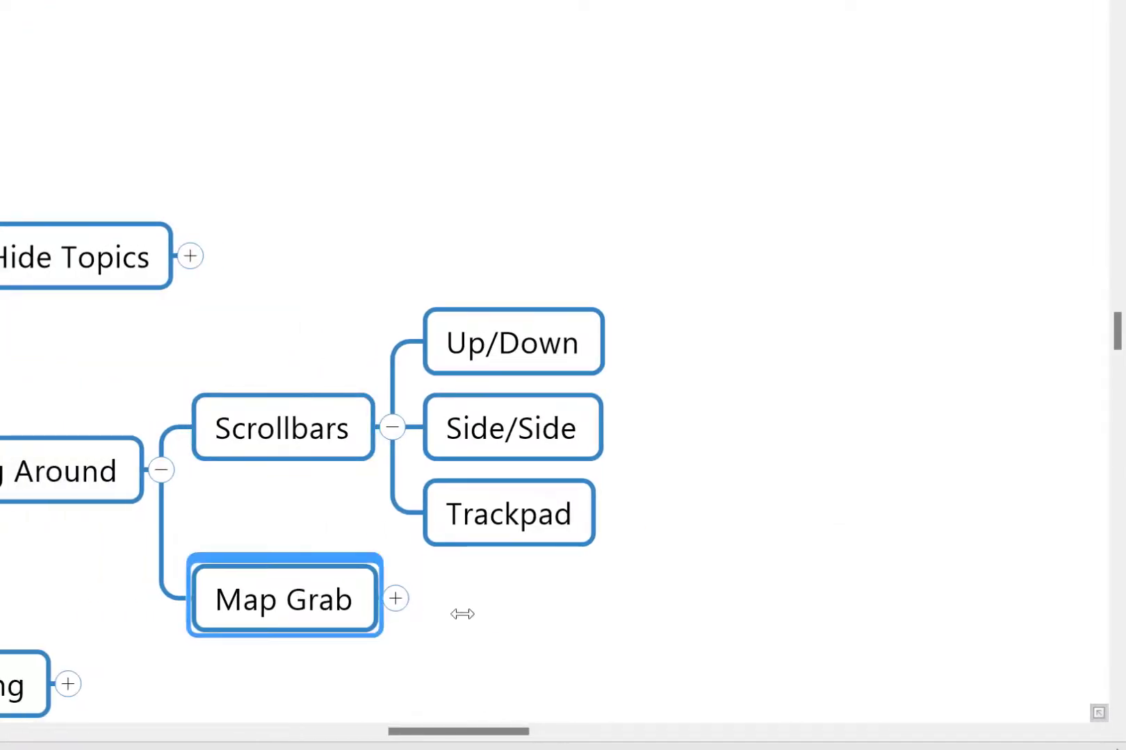
Expand Map Grab, collapse Scrollbars, and select the Right click + hold topic
drag(513, 565, 646, 399)
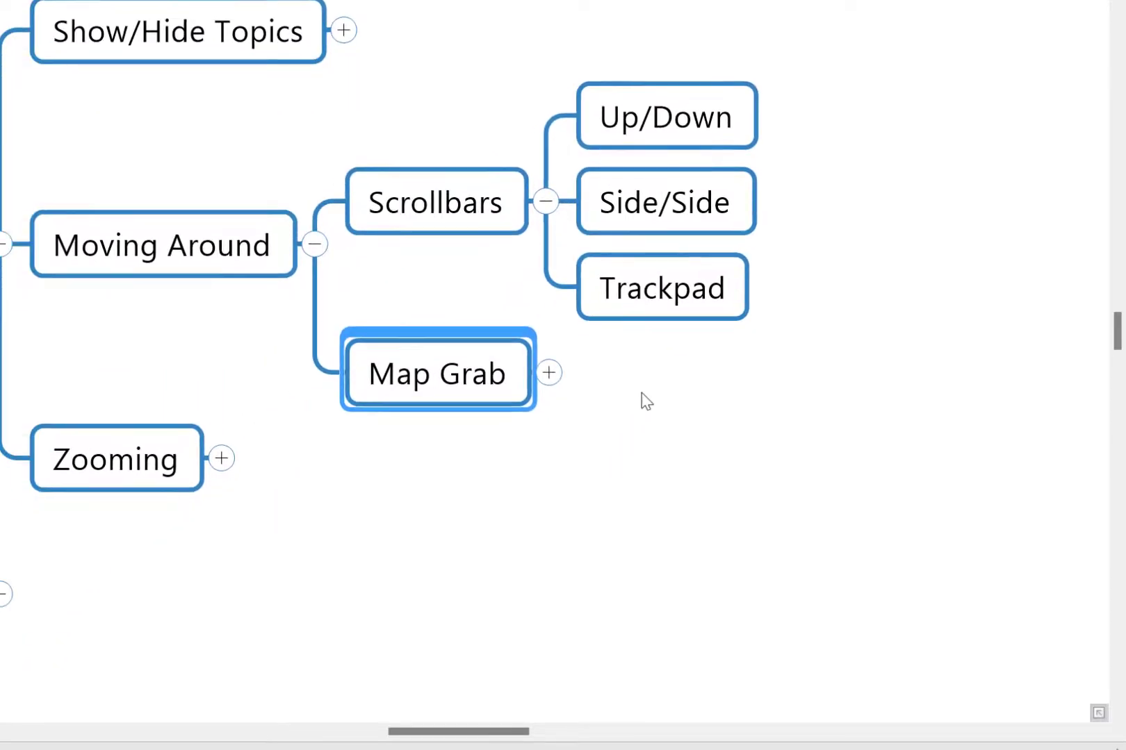
click(553, 373)
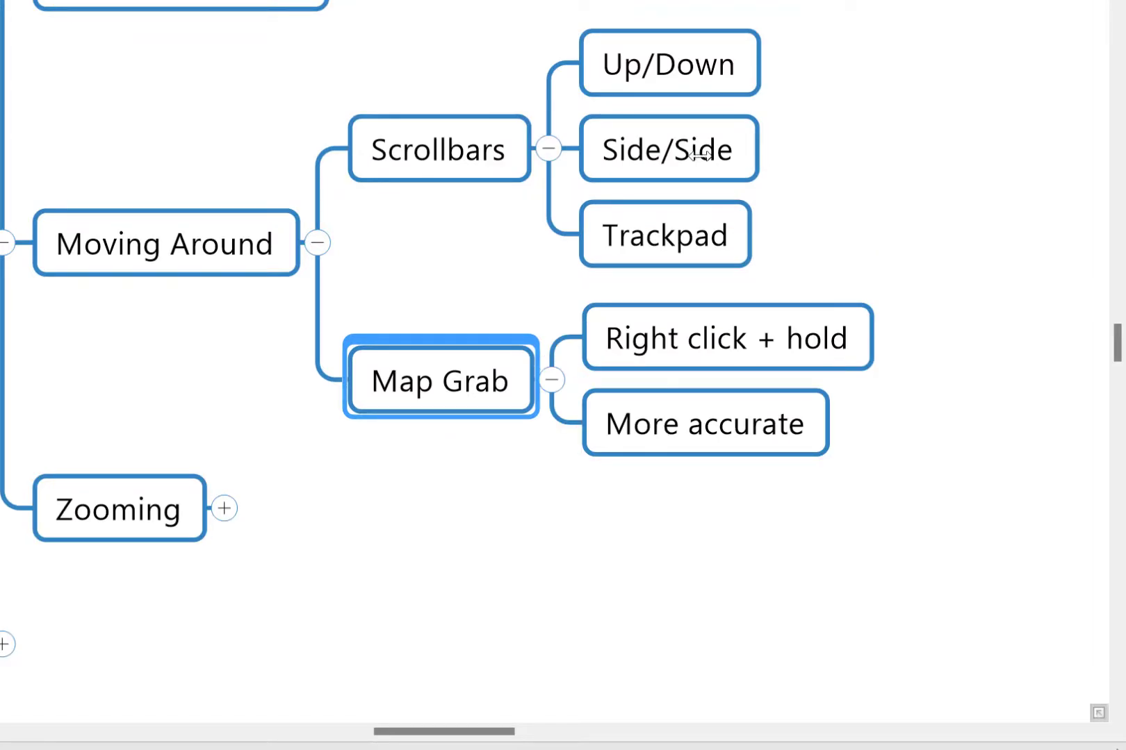
click(548, 148)
click(688, 243)
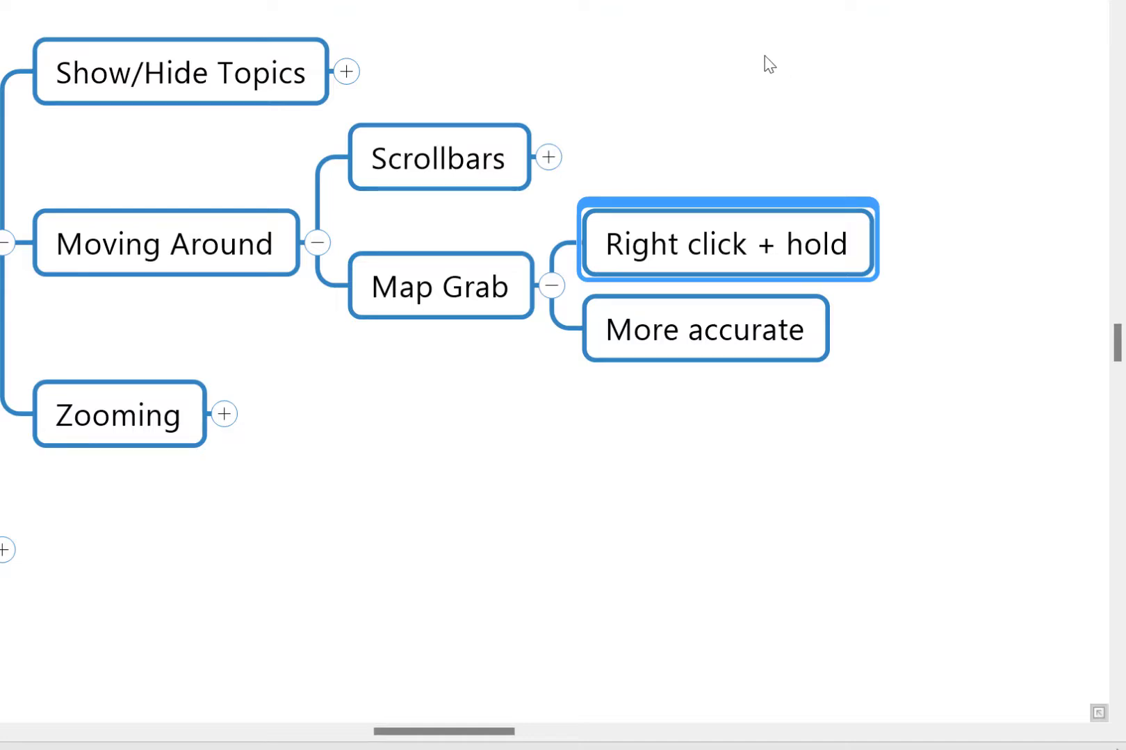
Pan the map around by grabbing it, then return to Navigating and select Map Grab
drag(775, 75, 820, 57)
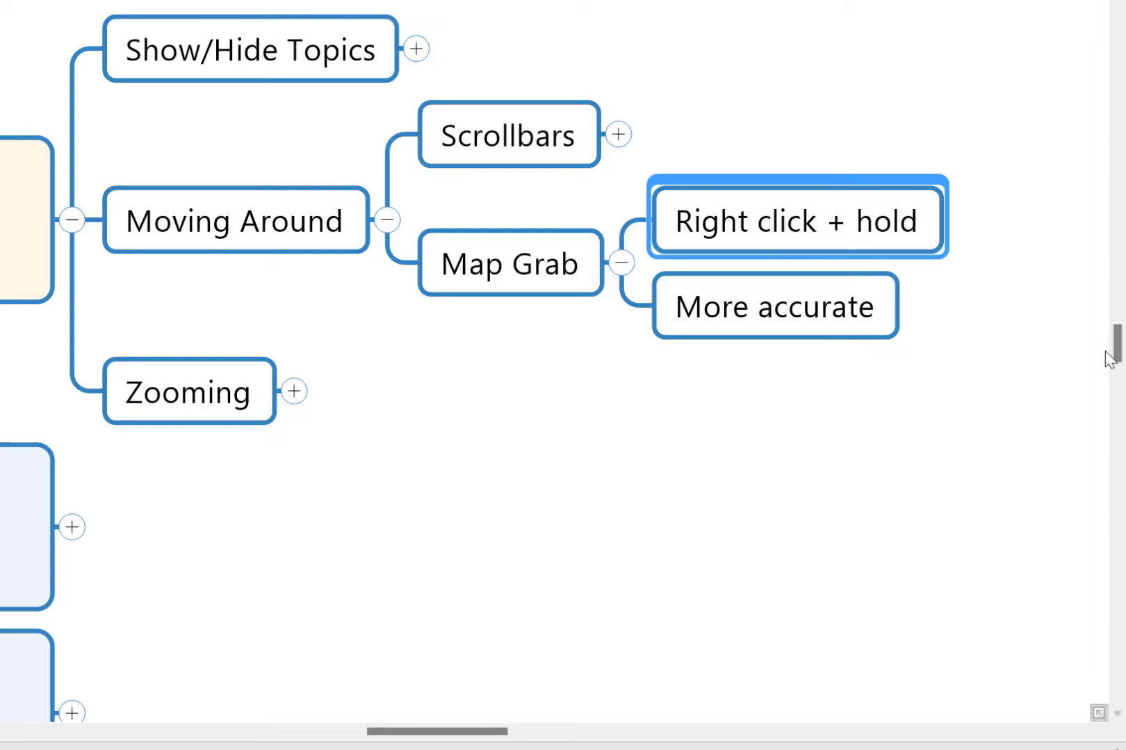
click(10, 661)
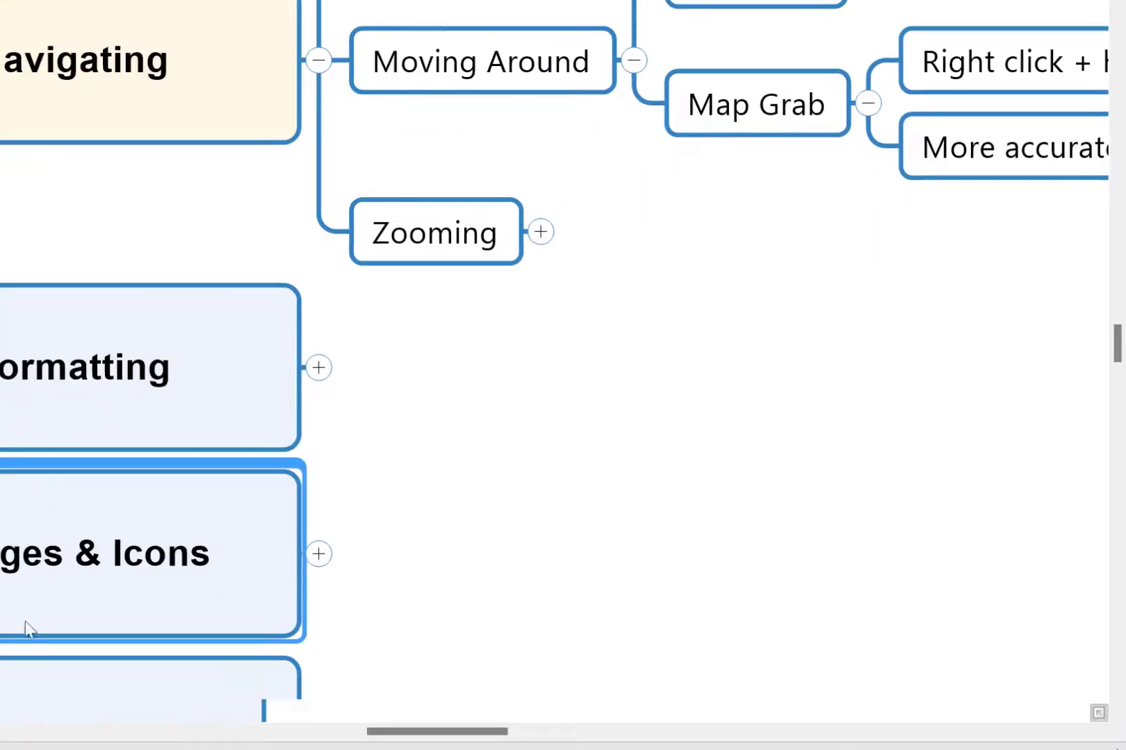
drag(869, 316, 610, 492)
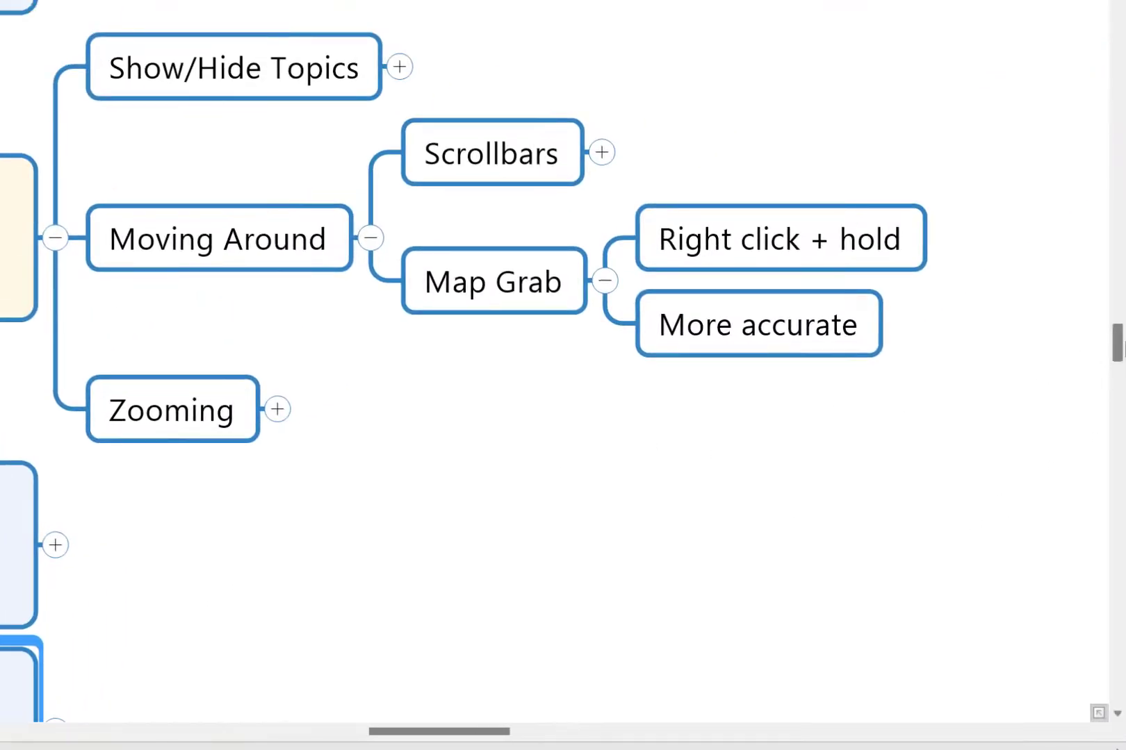
drag(1120, 347, 1117, 367)
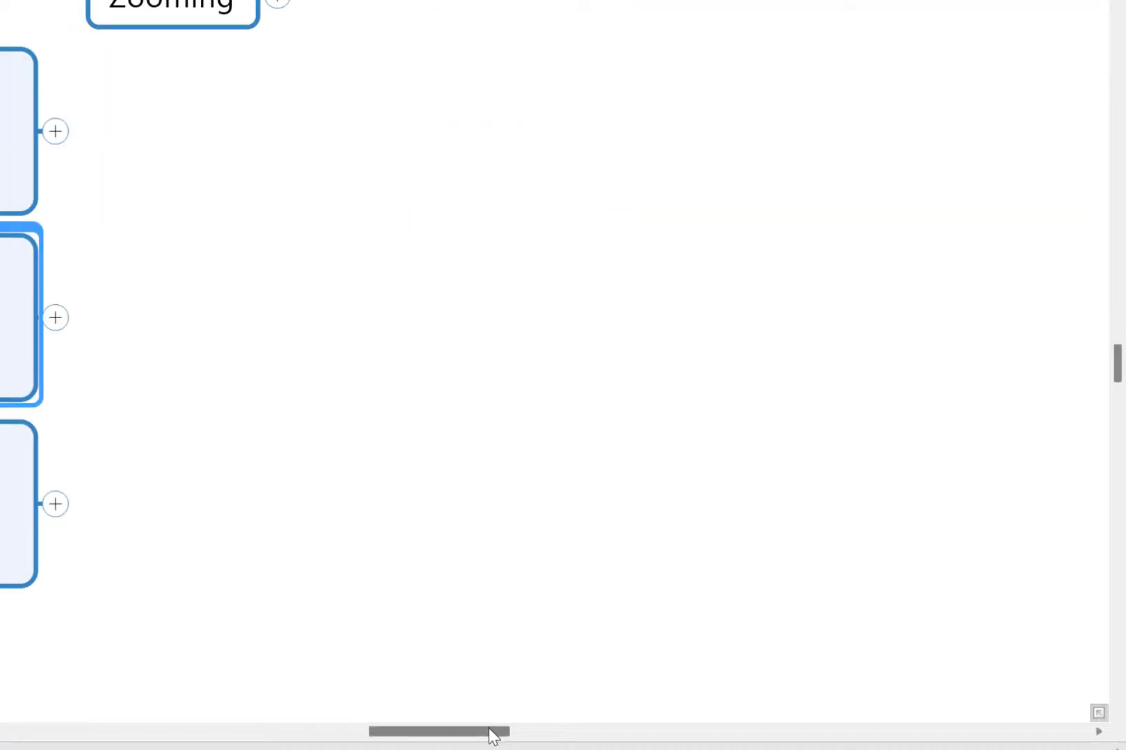
drag(490, 731, 411, 731)
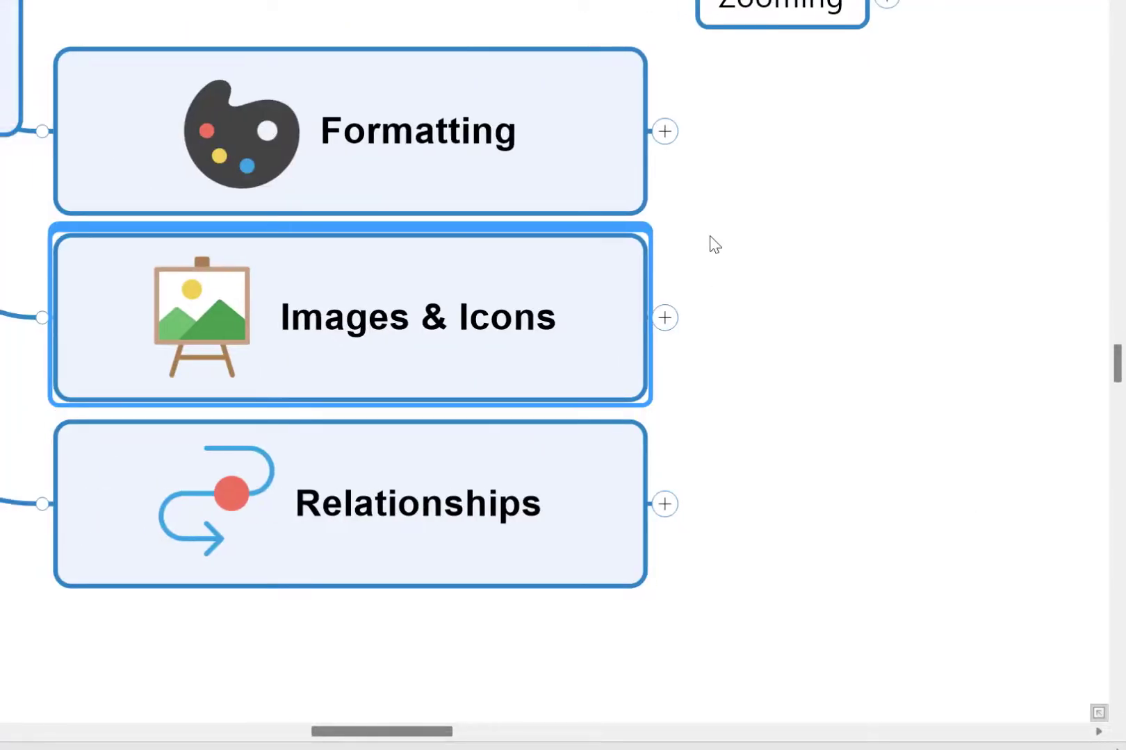
drag(709, 240, 225, 568)
drag(459, 363, 189, 457)
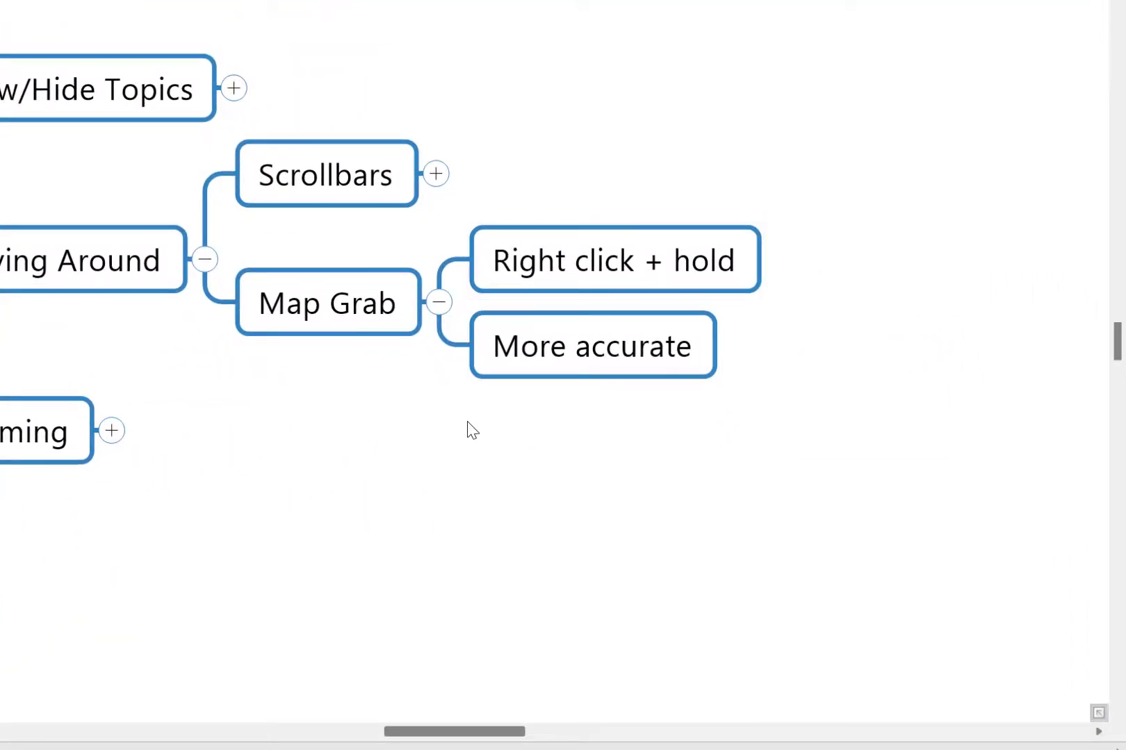
click(346, 314)
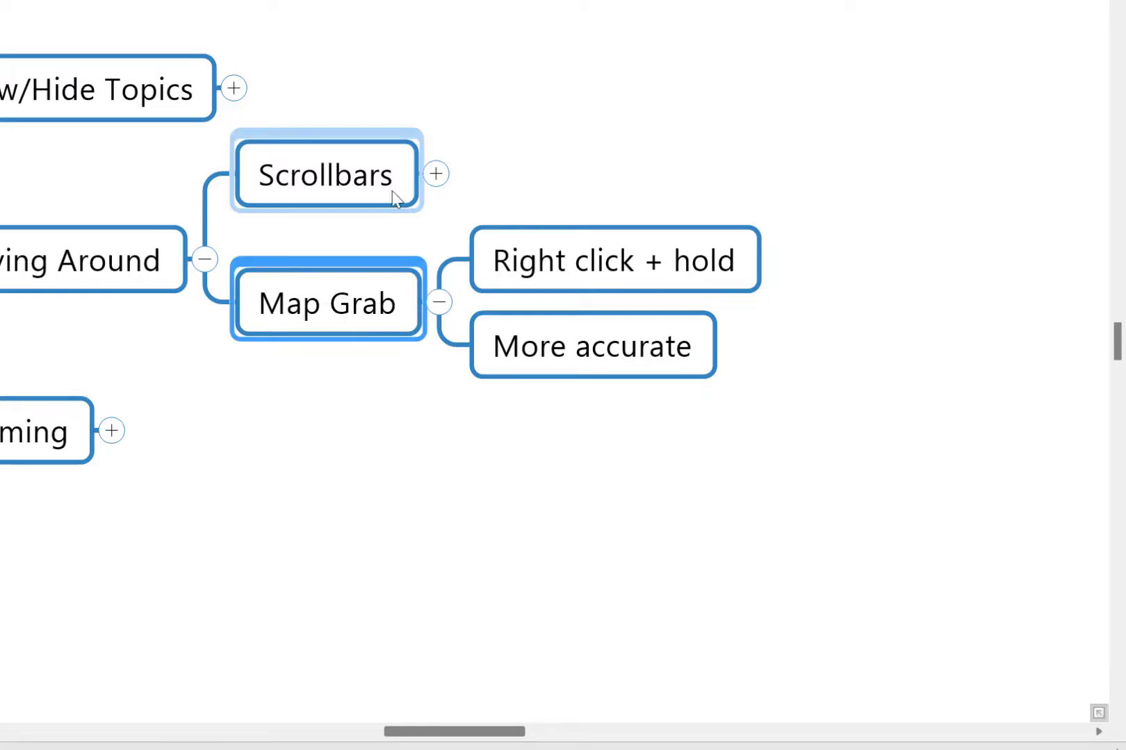
Collapse the Map Grab and Moving Around subtopics
click(440, 303)
click(273, 465)
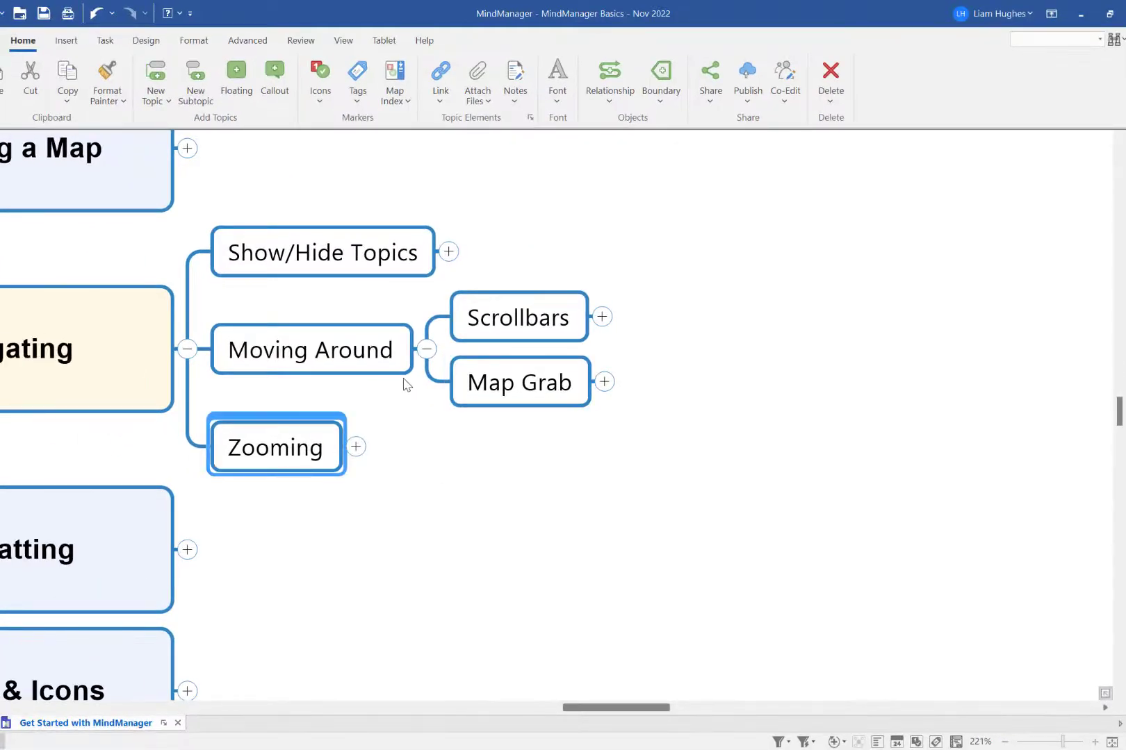
click(426, 349)
drag(425, 470, 527, 455)
Expand Zooming into its four methods, then expand Main Menu to show its subtopics
click(507, 399)
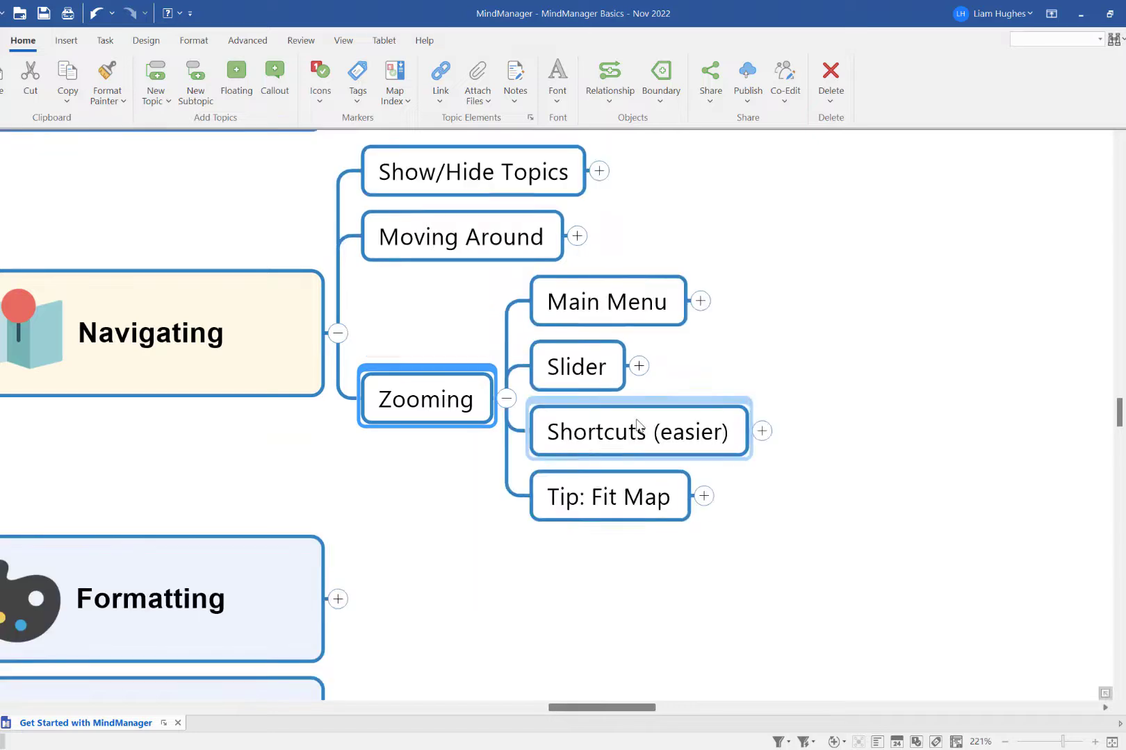
click(790, 341)
drag(815, 350, 835, 387)
click(667, 338)
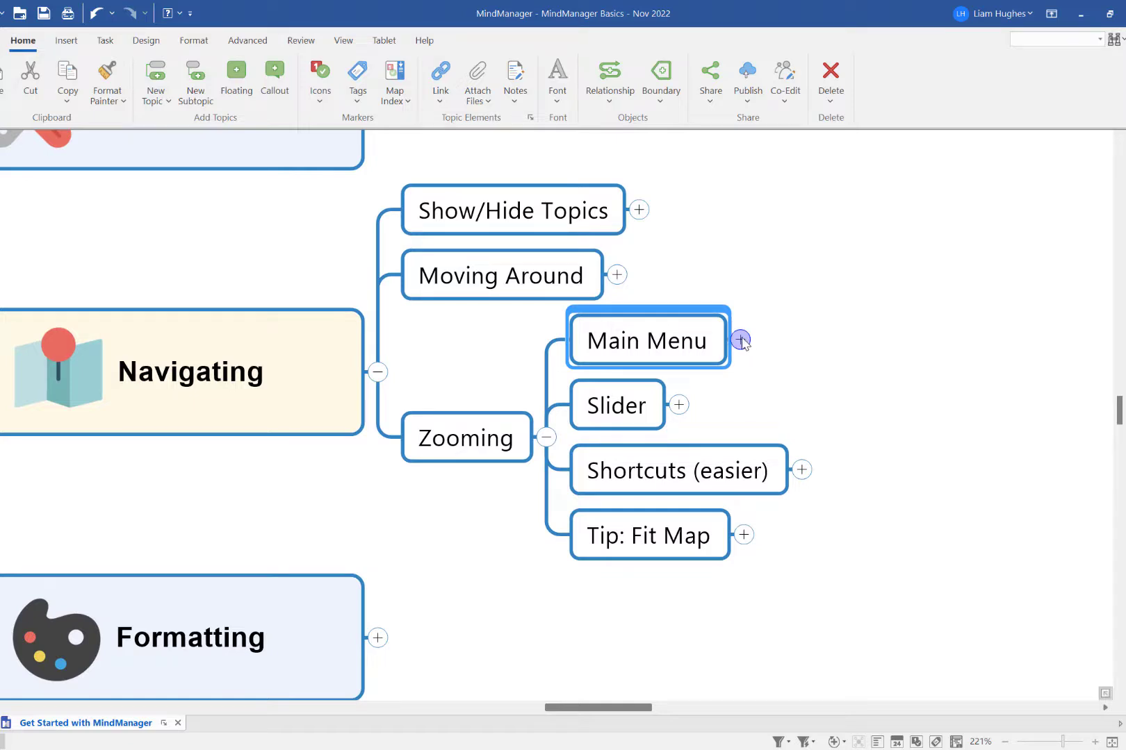
click(741, 339)
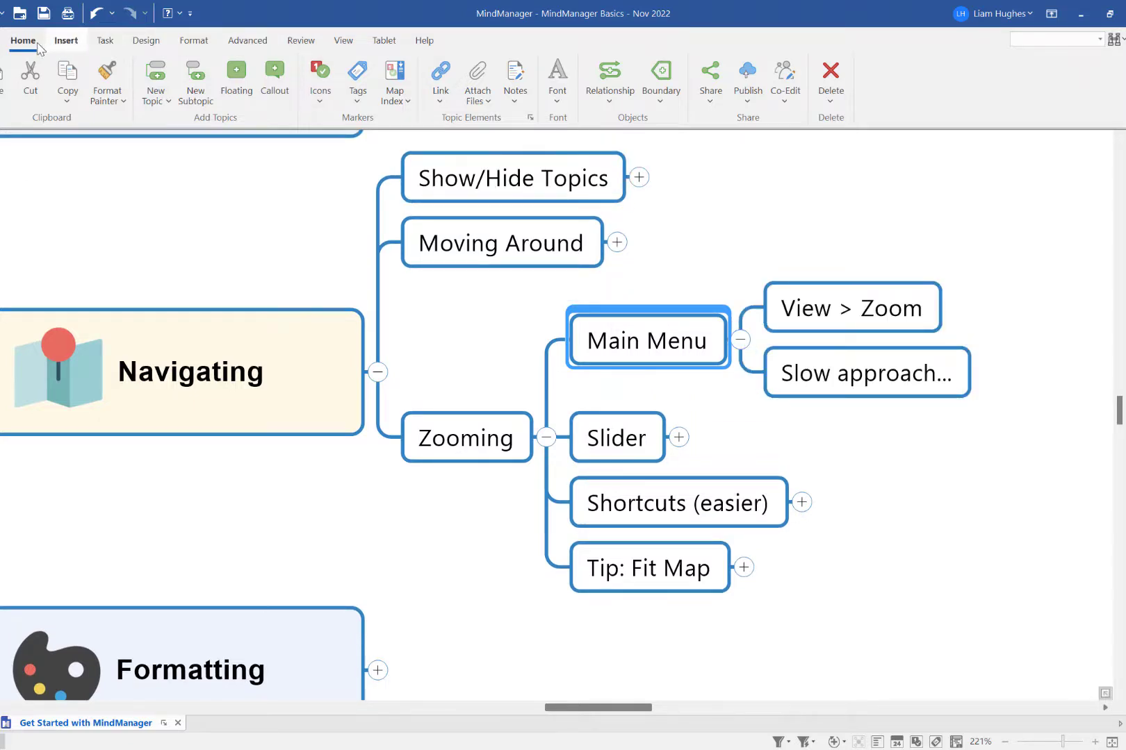
Zoom the map in from 221% to 247% using View > Zoom > Zoom In
click(343, 42)
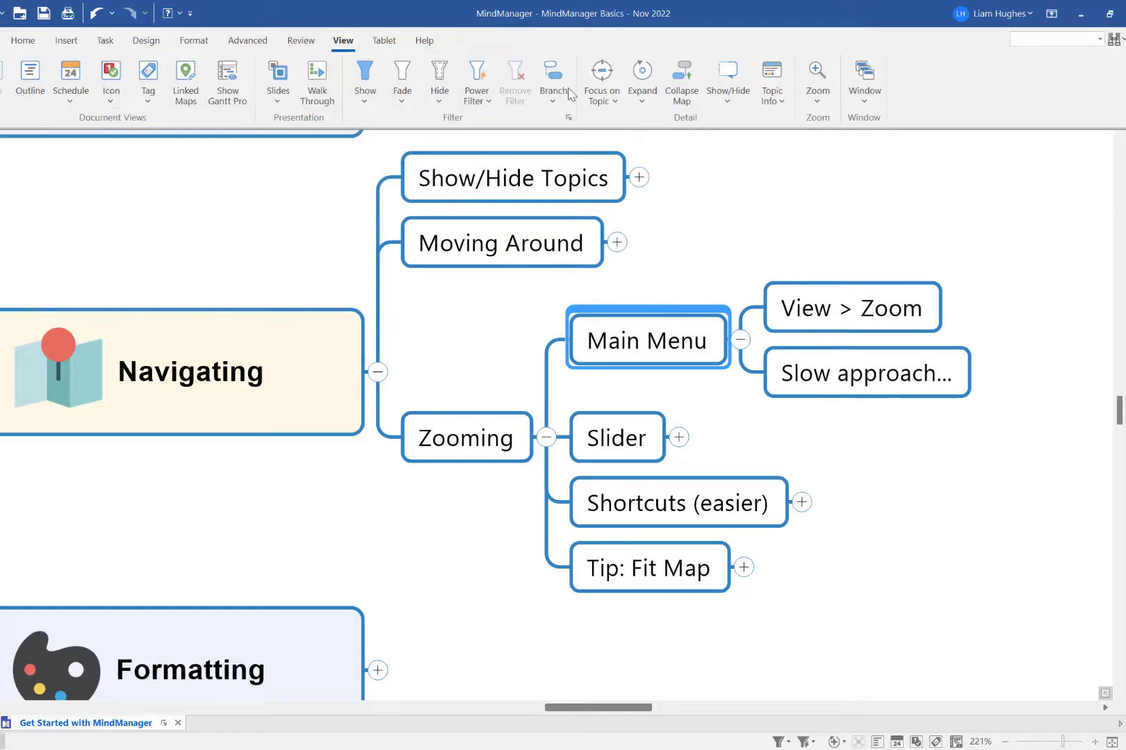
click(818, 94)
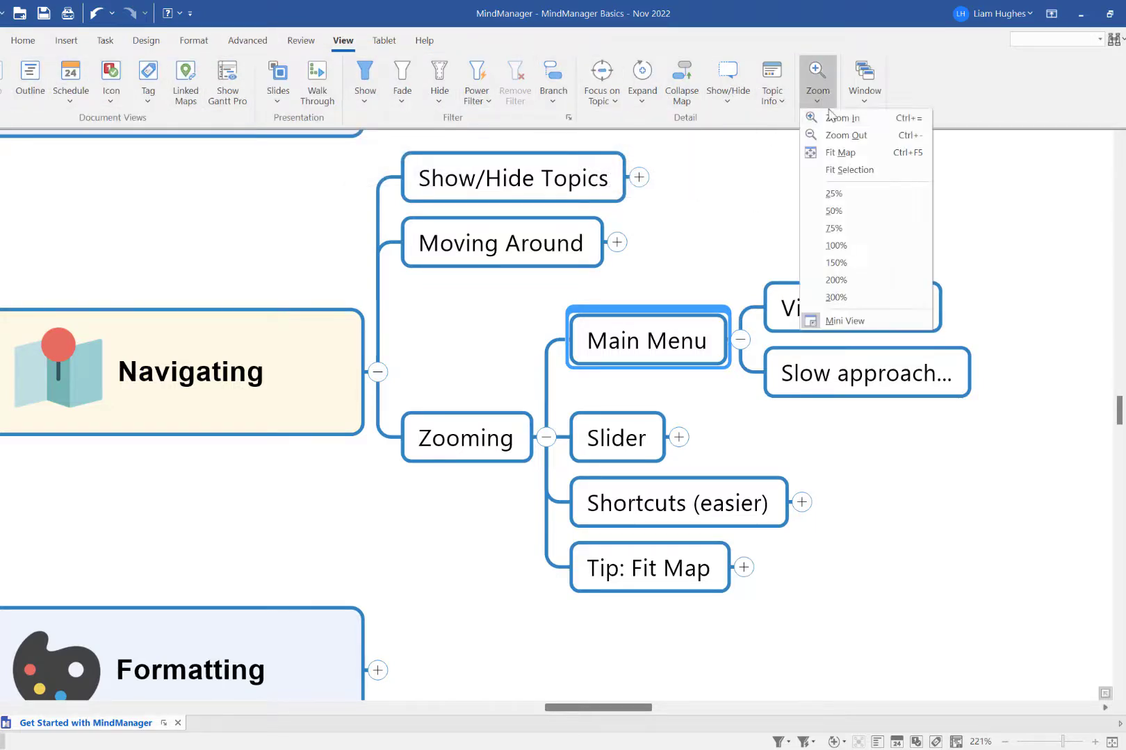
click(839, 119)
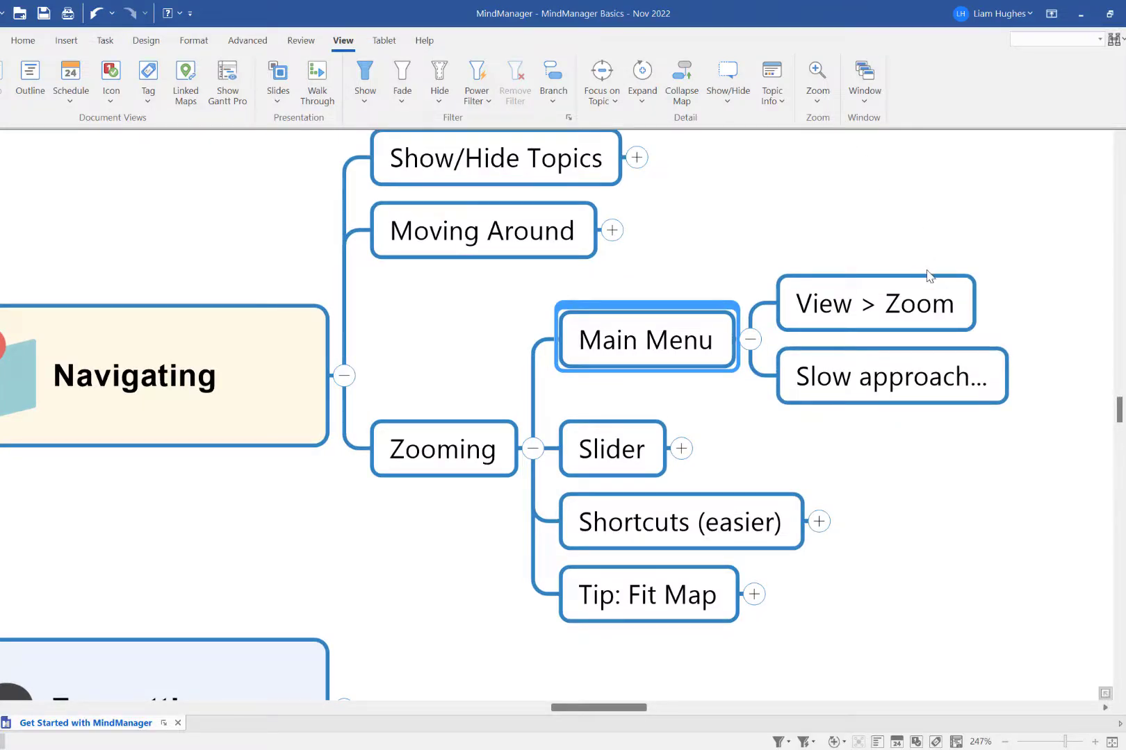
click(900, 375)
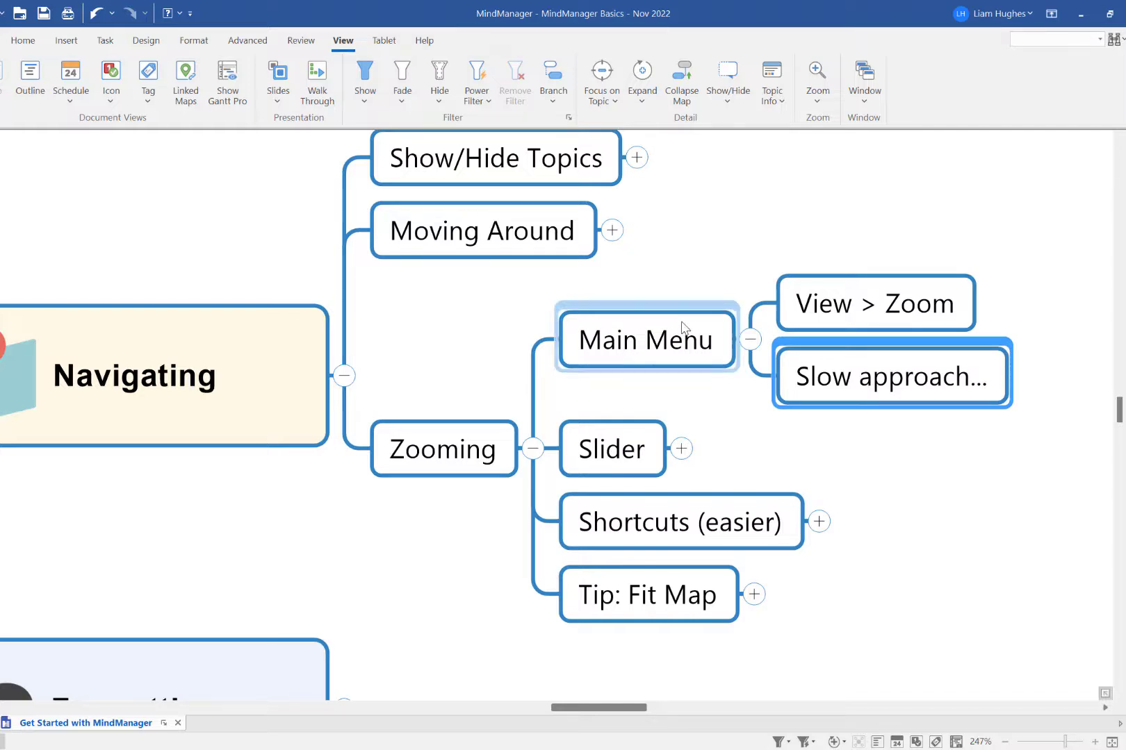
click(615, 445)
click(750, 339)
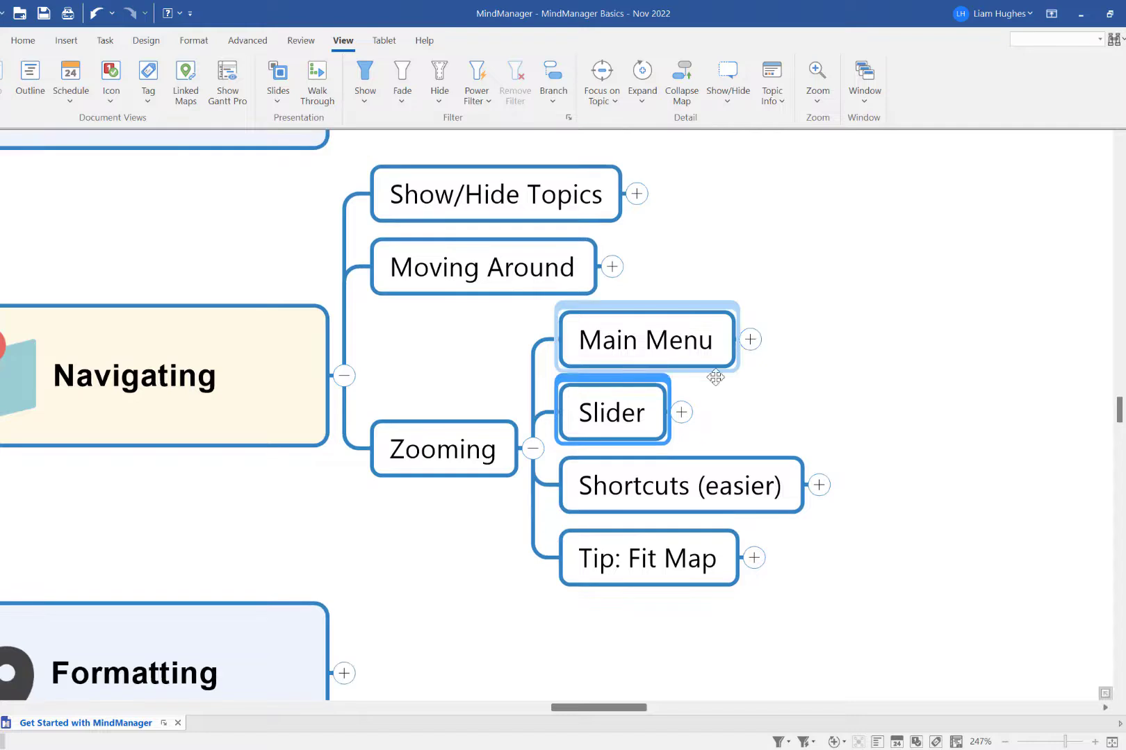
click(681, 412)
click(820, 393)
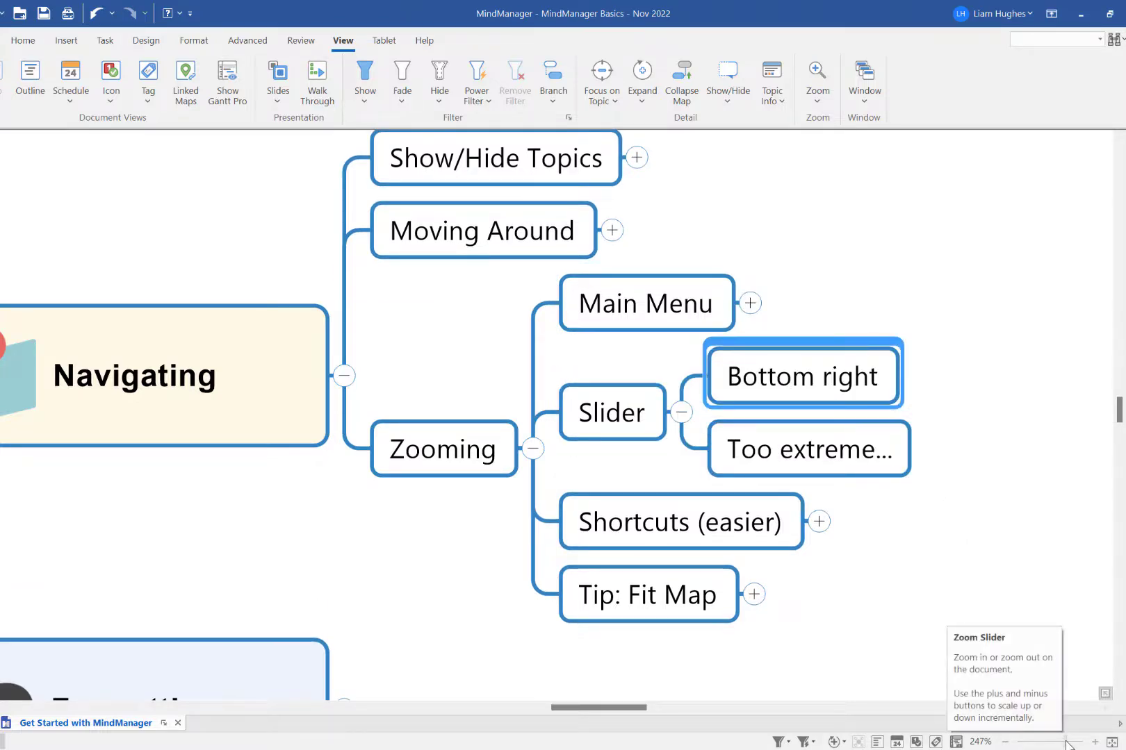
mouse_move(1067, 744)
mouse_down()
mouse_move(1058, 742)
mouse_move(1069, 742)
mouse_up()
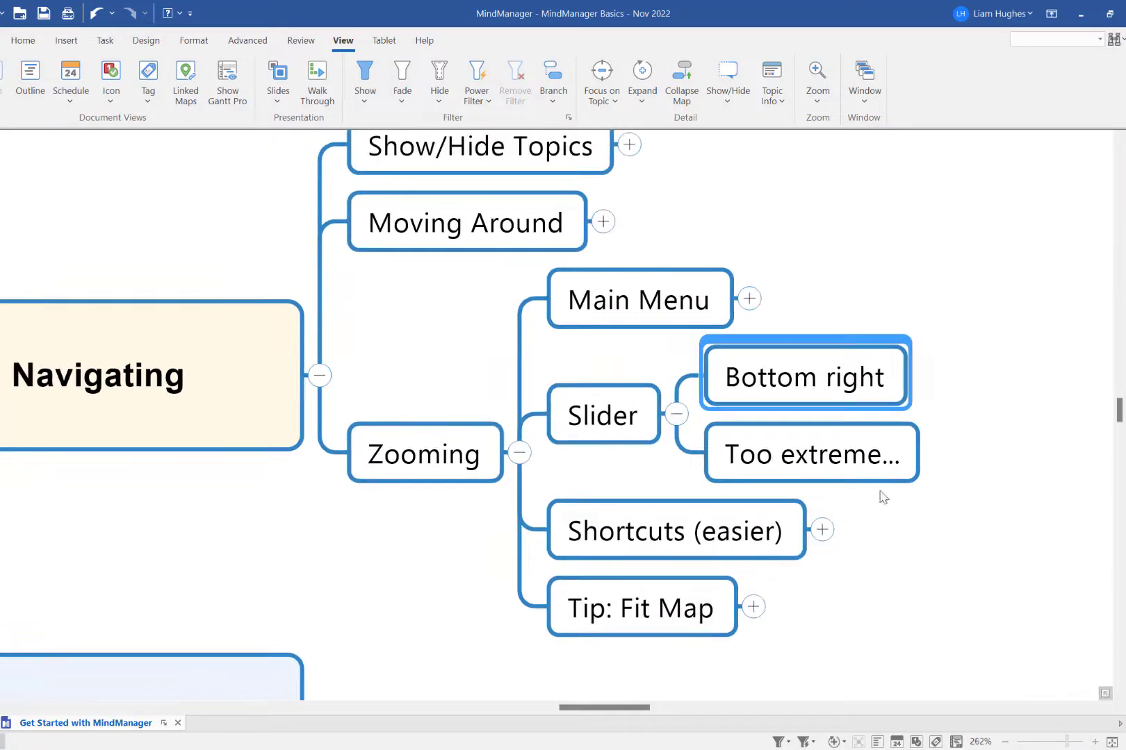
click(847, 455)
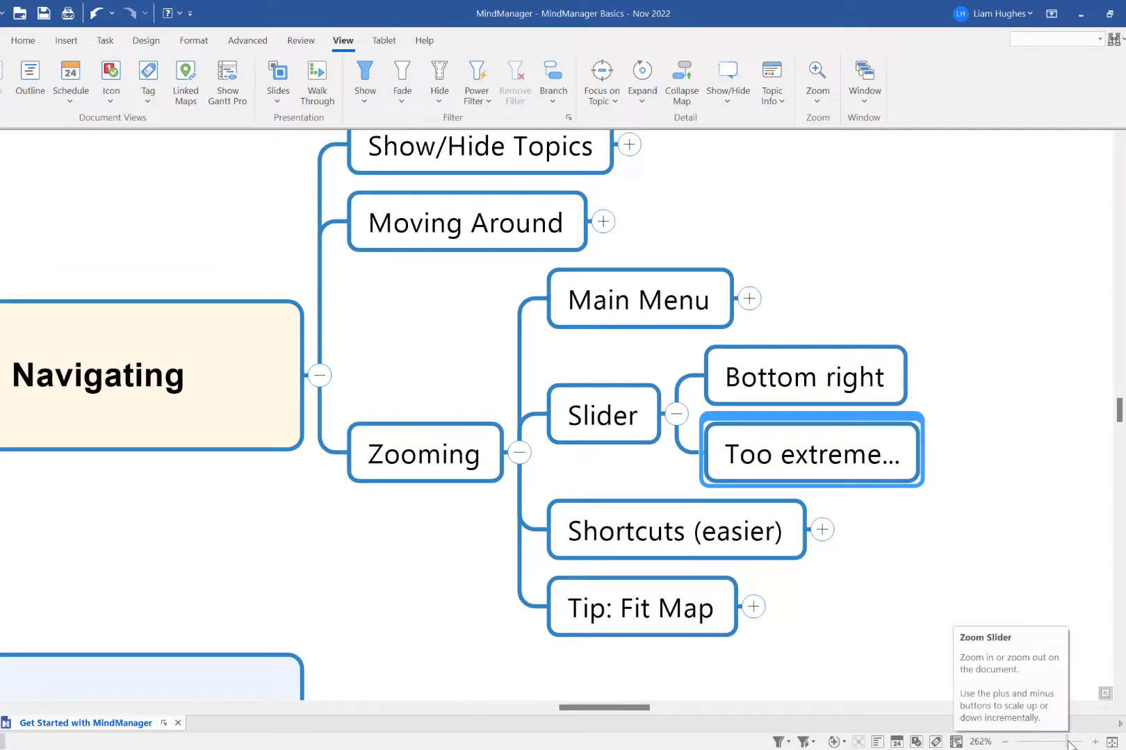
drag(1069, 743, 1069, 744)
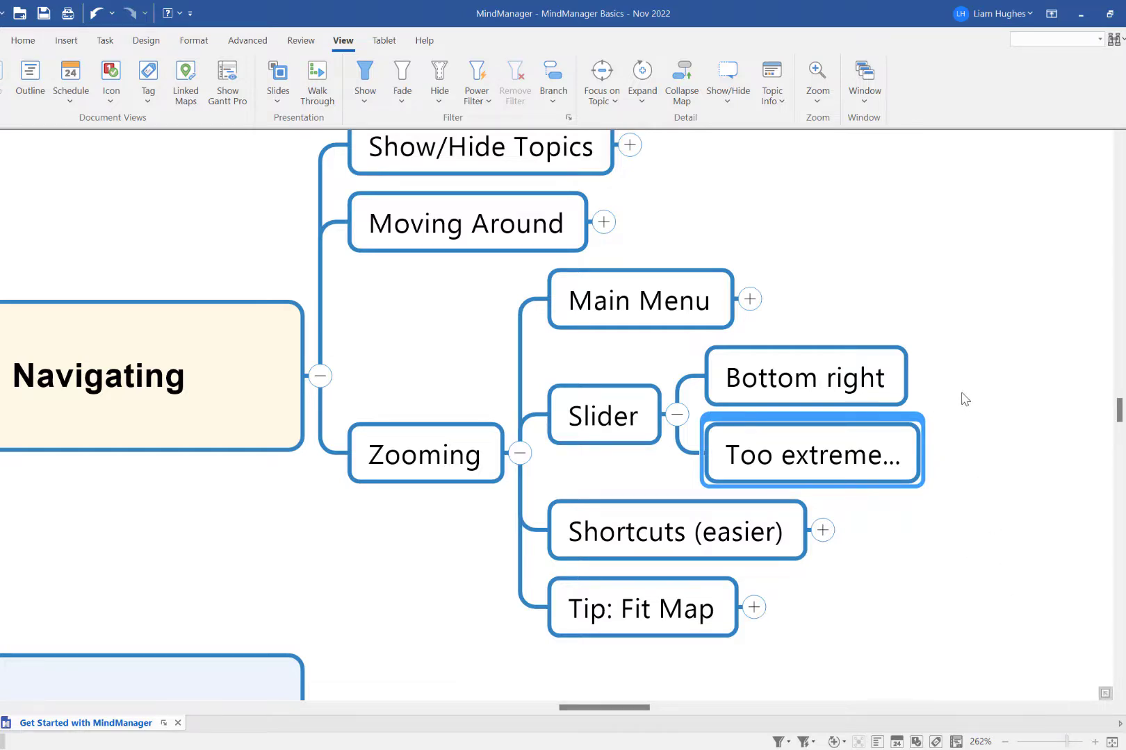
Collapse Slider and expand Shortcuts (easier) to show CTRL +/- and CTRL + Mousewheel
click(660, 417)
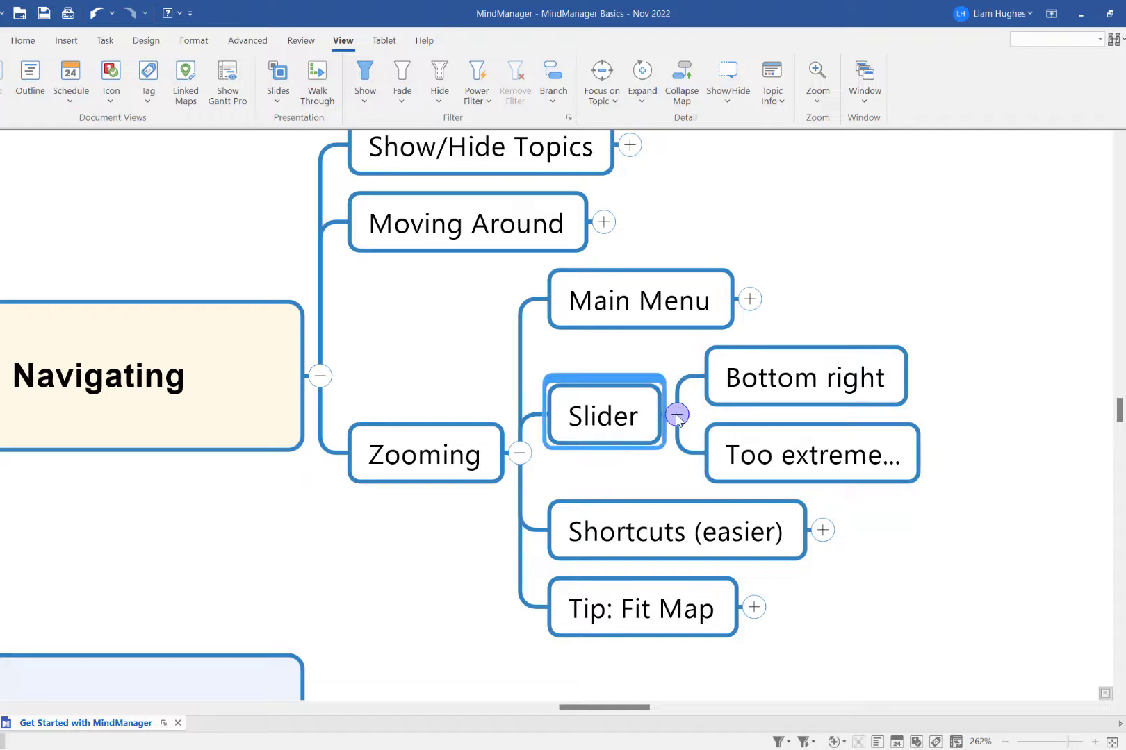
click(676, 415)
click(701, 508)
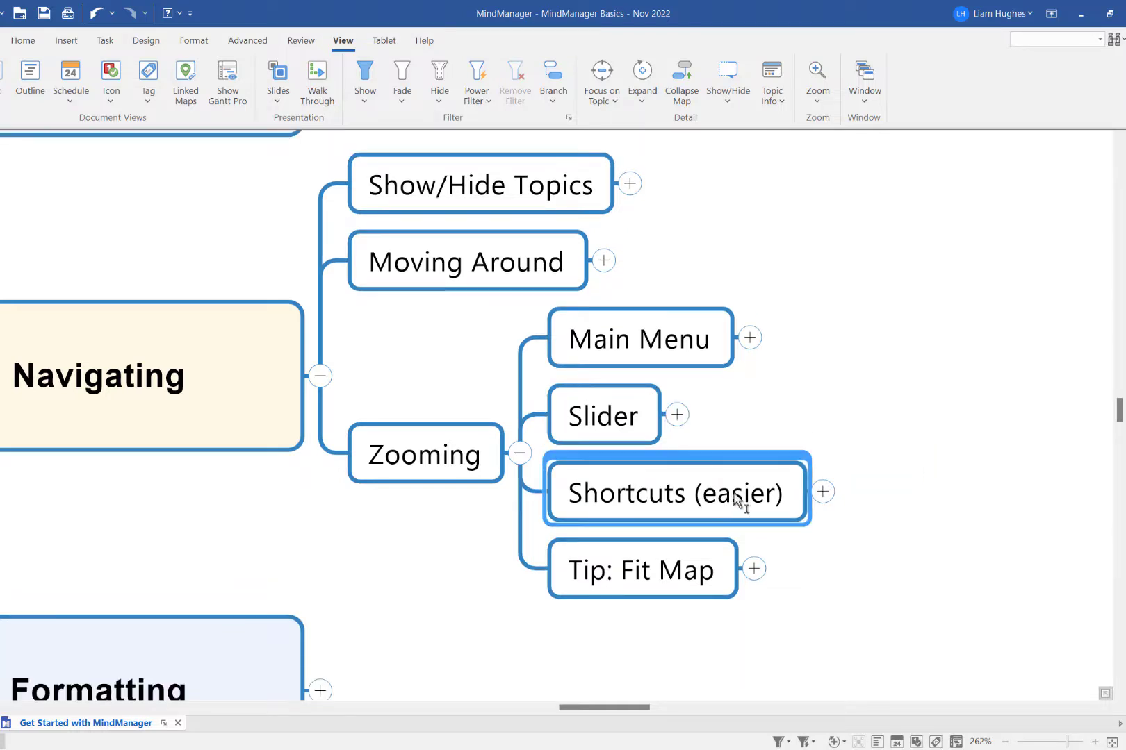
click(822, 492)
drag(894, 599, 744, 535)
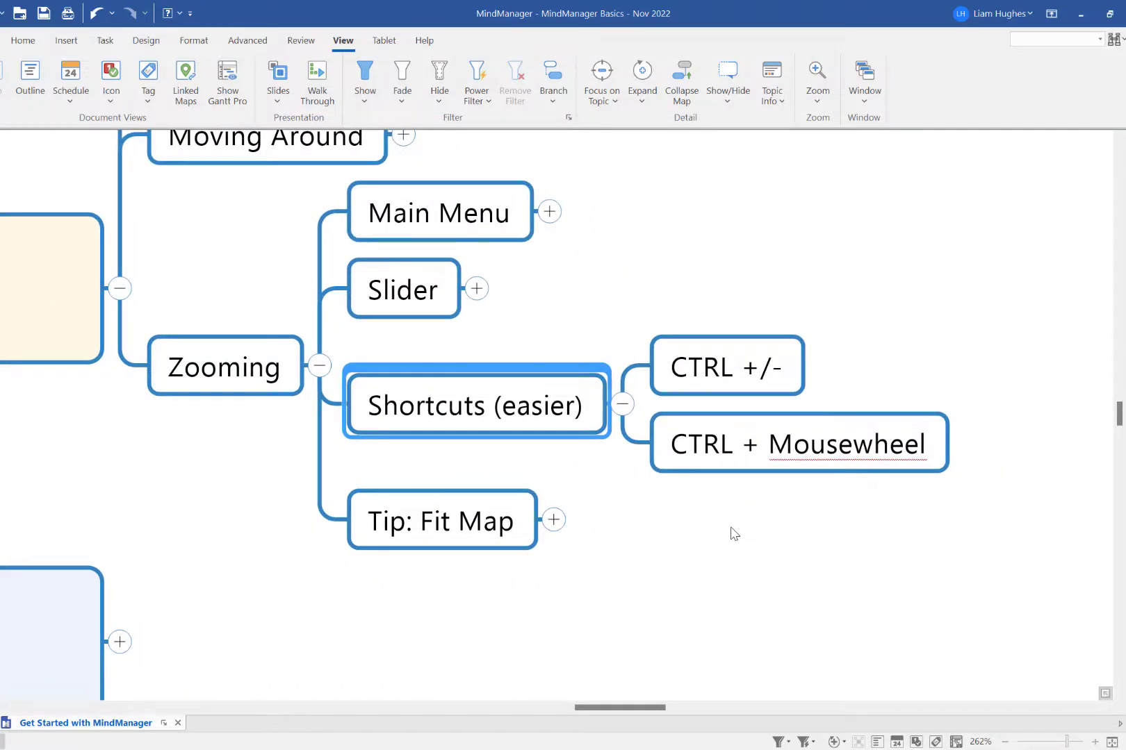
Zoom the map in and out with Ctrl+plus and Ctrl+minus
key(ctrl+plus)
key(ctrl+plus)
key(ctrl+plus)
key(ctrl+minus)
key(ctrl+minus)
key(ctrl+minus)
key(ctrl+minus)
key(ctrl+minus)
key(ctrl+plus)
key(ctrl+plus)
key(ctrl+plus)
key(ctrl+plus)
key(ctrl+minus)
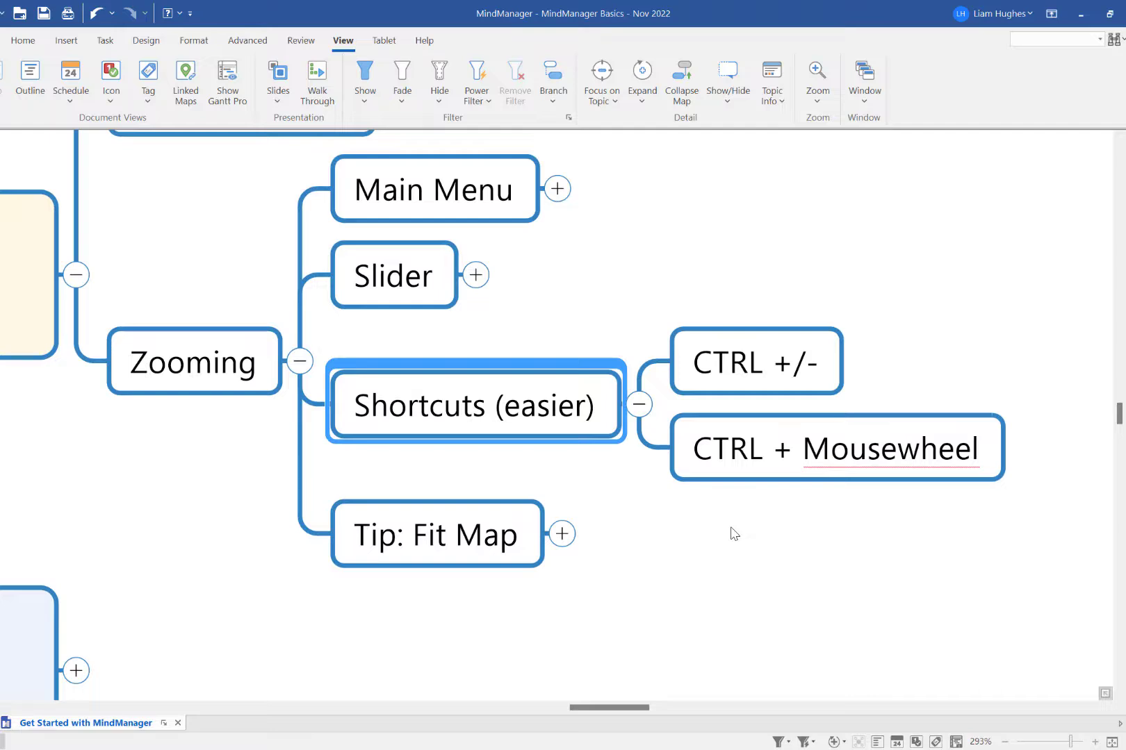
Select CTRL + Mousewheel, try wheel zooming, and select the Shortcuts (easier) branch
click(742, 455)
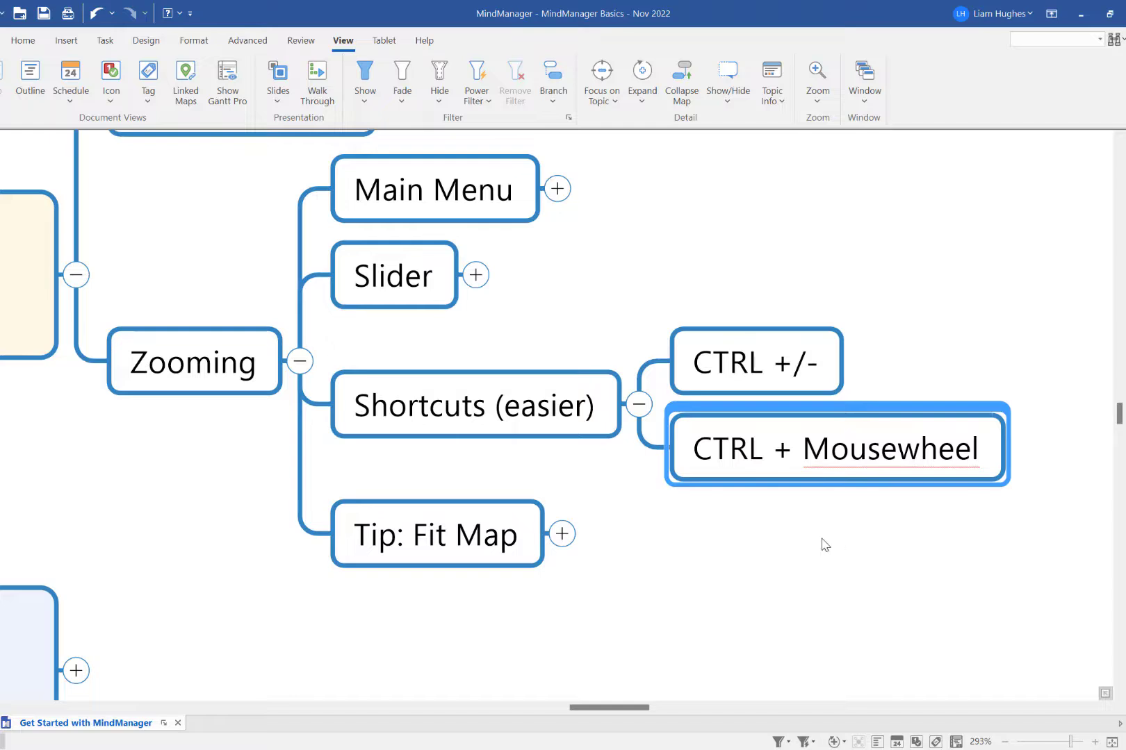
scroll(824, 542, down, 5)
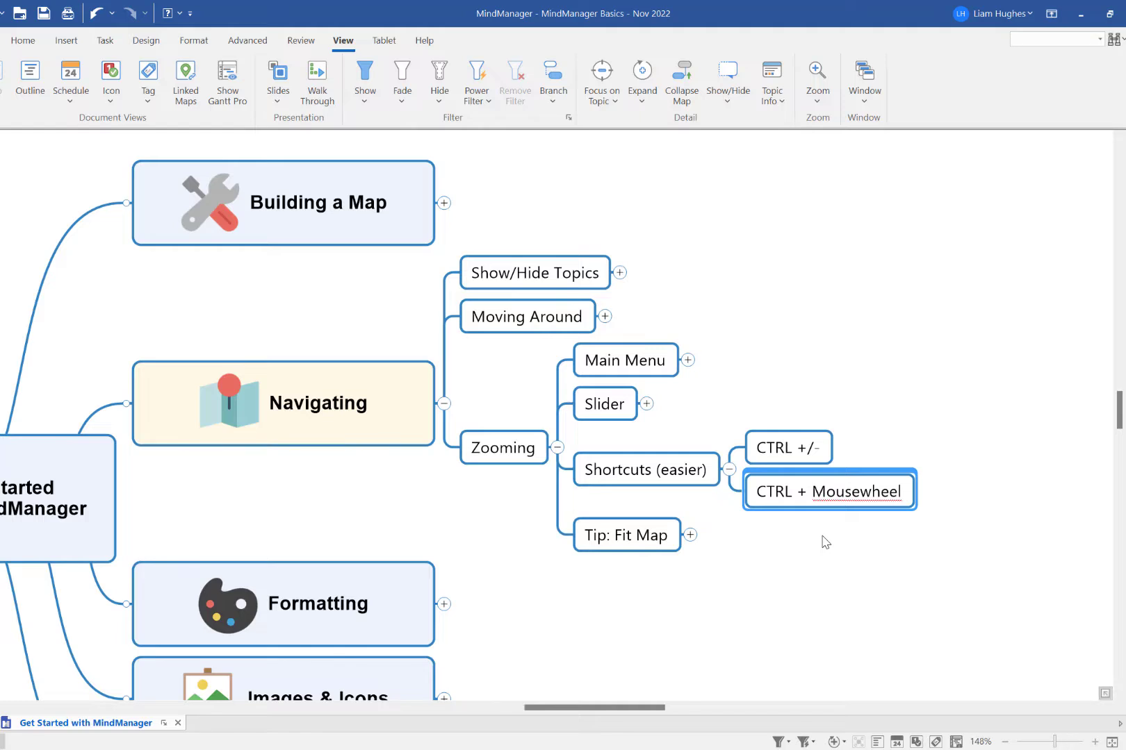
scroll(824, 542, up, 6)
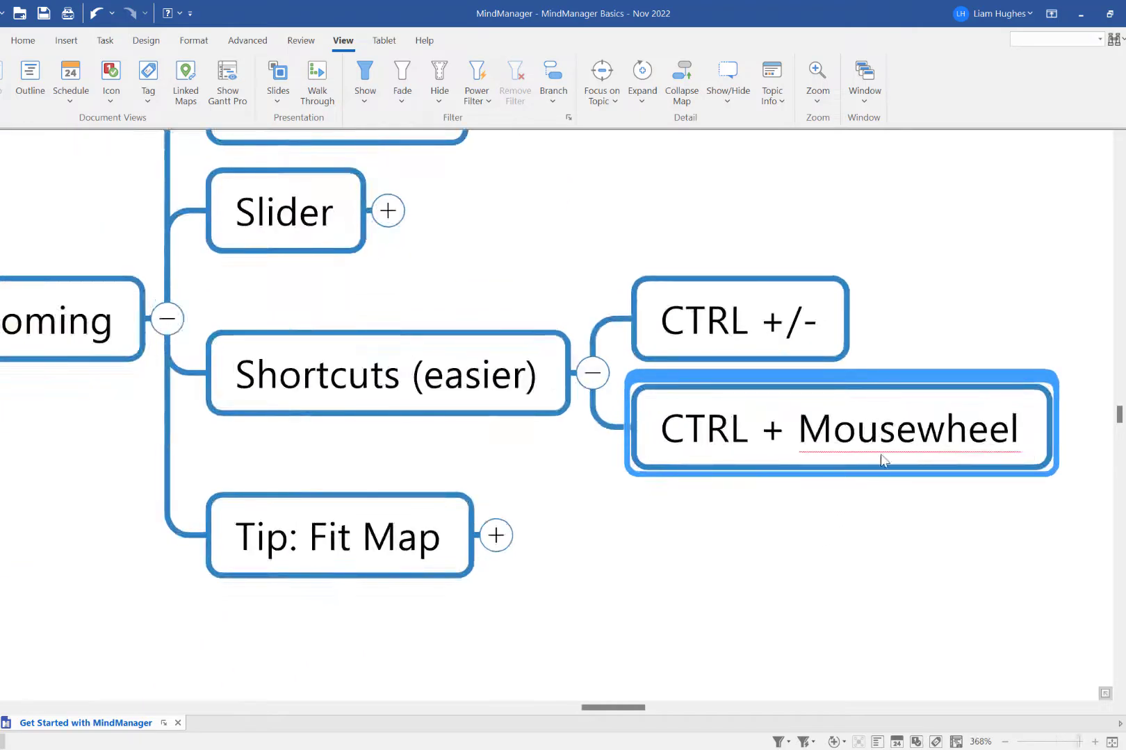
drag(464, 321, 685, 471)
scroll(723, 498, down, 3)
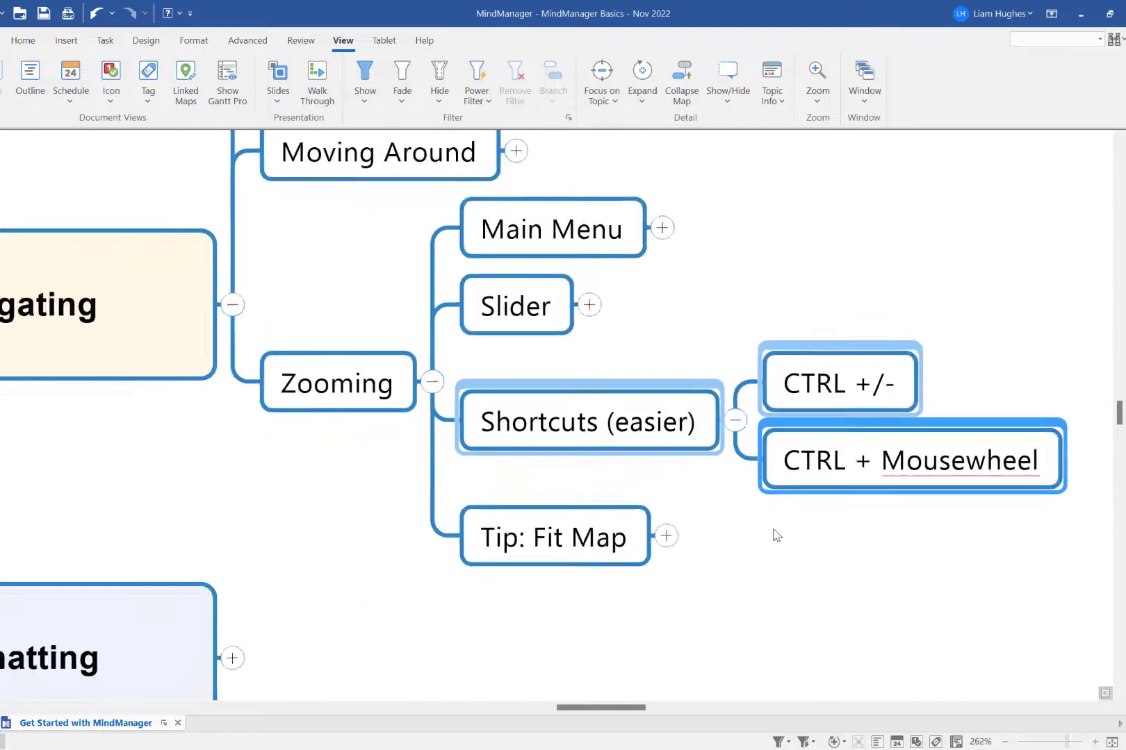
drag(770, 541, 681, 547)
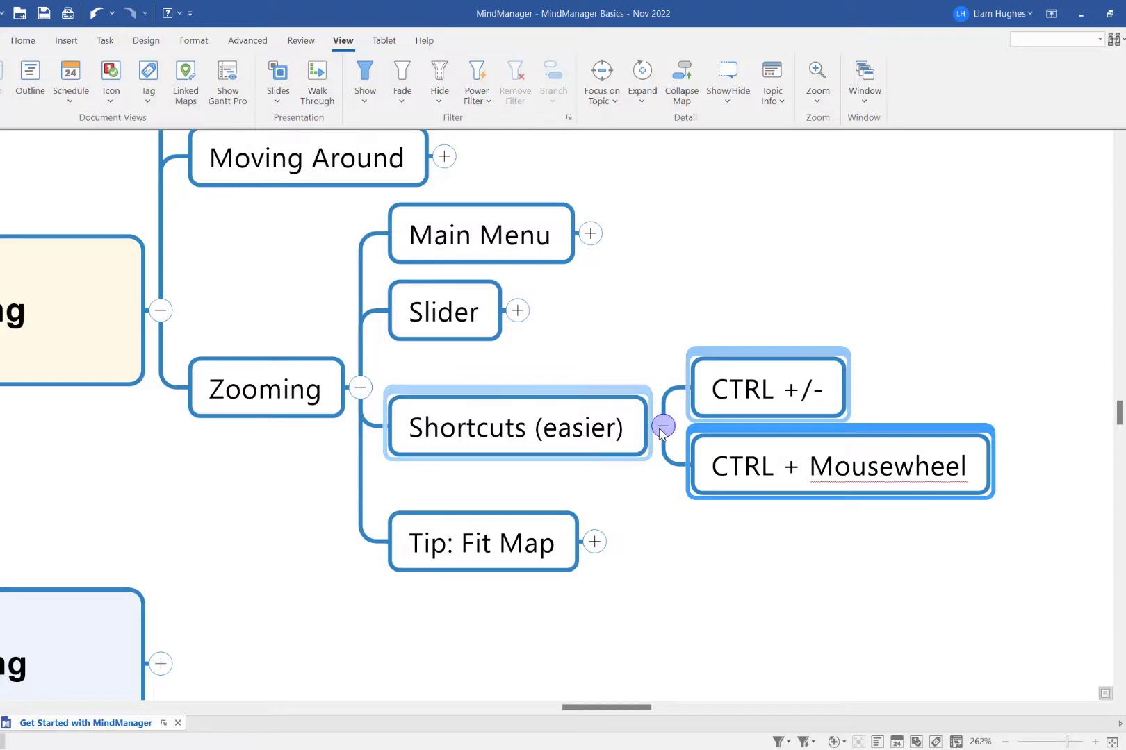
Expand Tip: Fit Map to show Bottom right and CTRL + F5, then select Bottom right
click(549, 542)
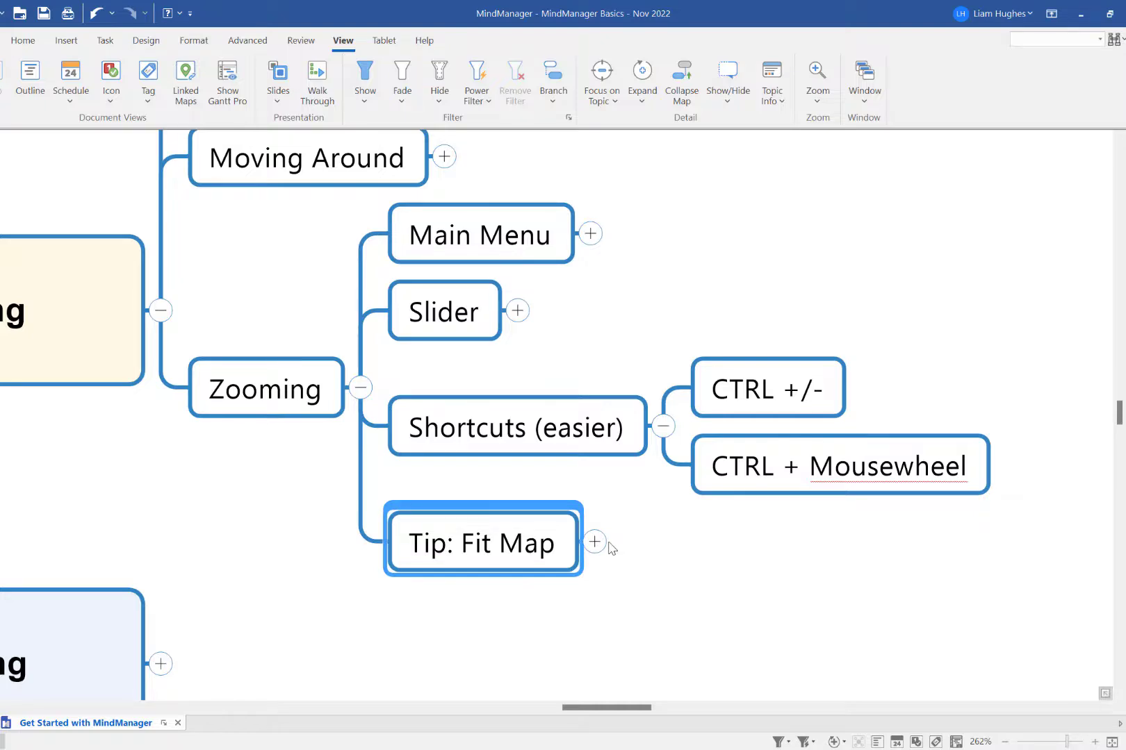
click(595, 542)
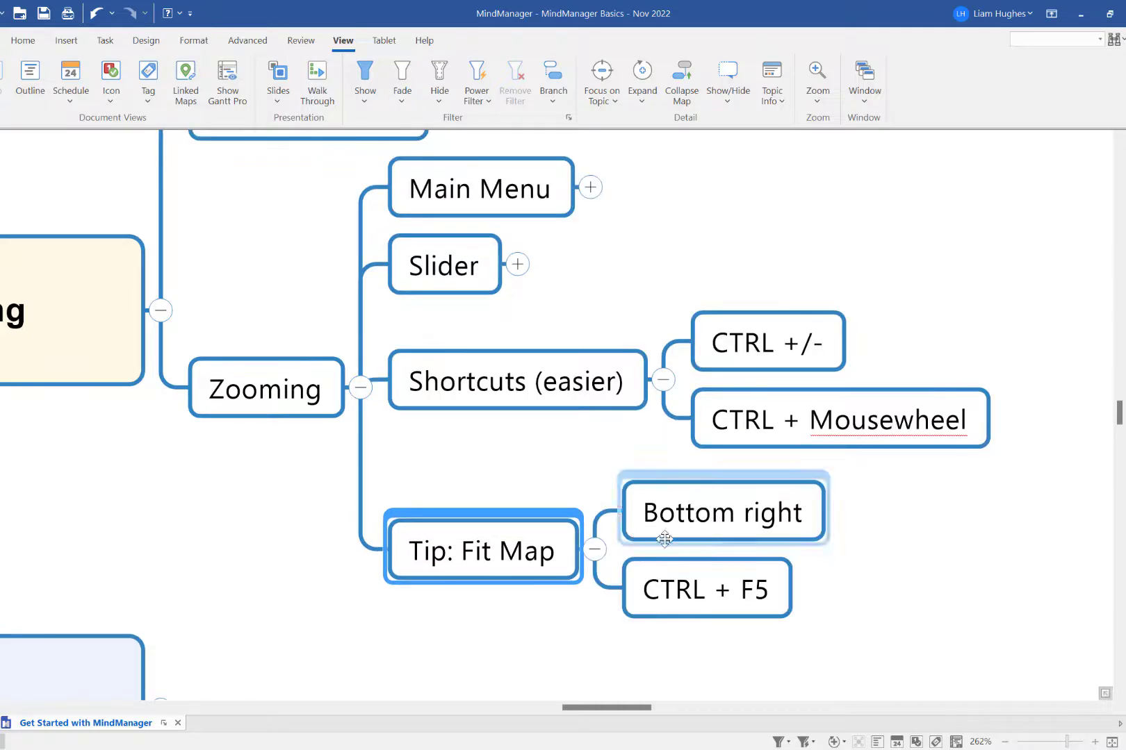
click(462, 552)
shift+click(559, 544)
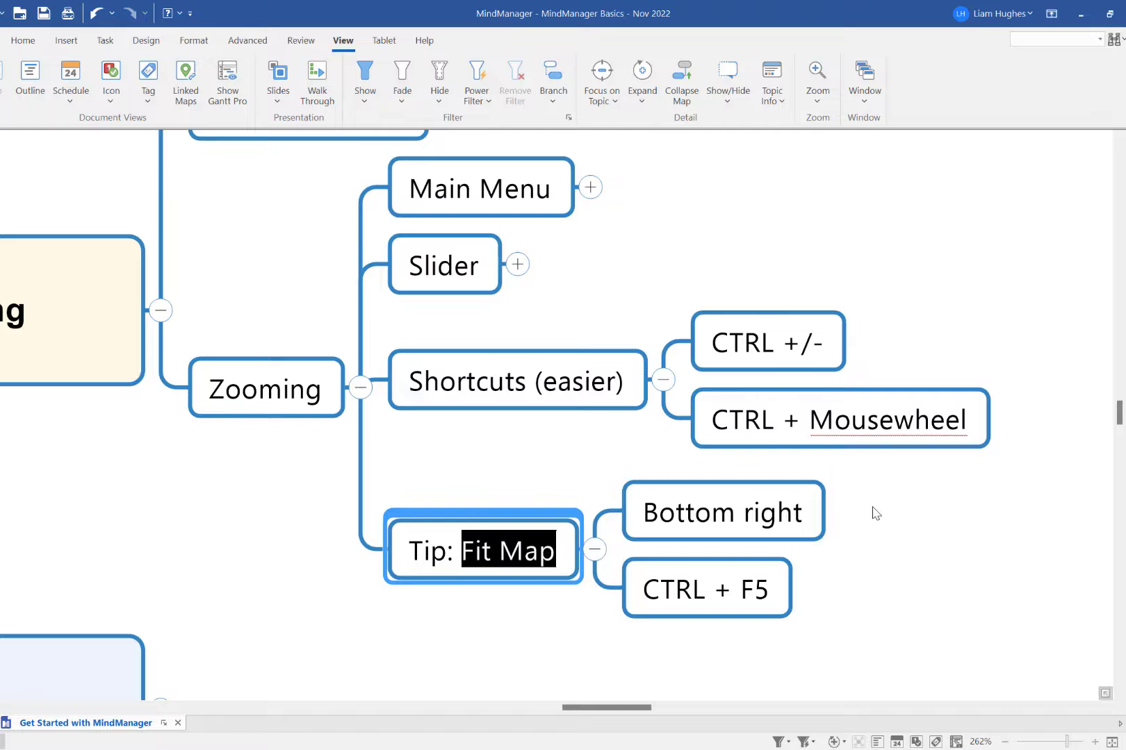
click(784, 528)
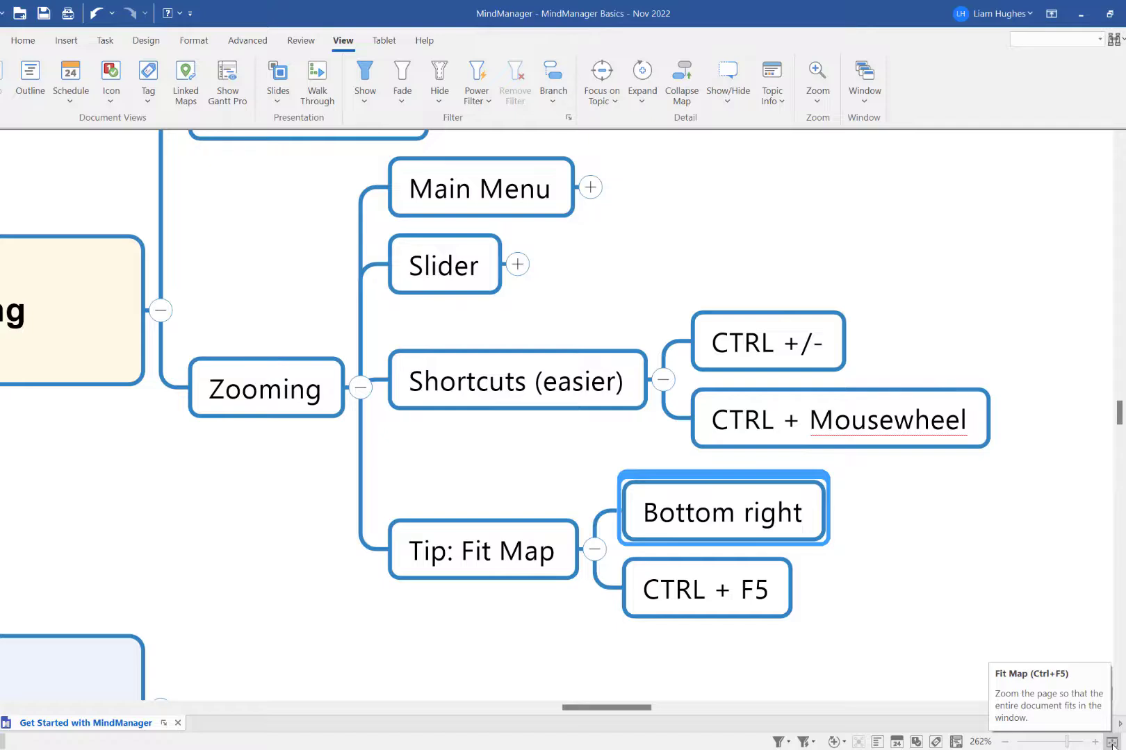
Fit the whole Get Started map to the window with the status-bar Fit Map button, then again with Ctrl+F5
click(1111, 742)
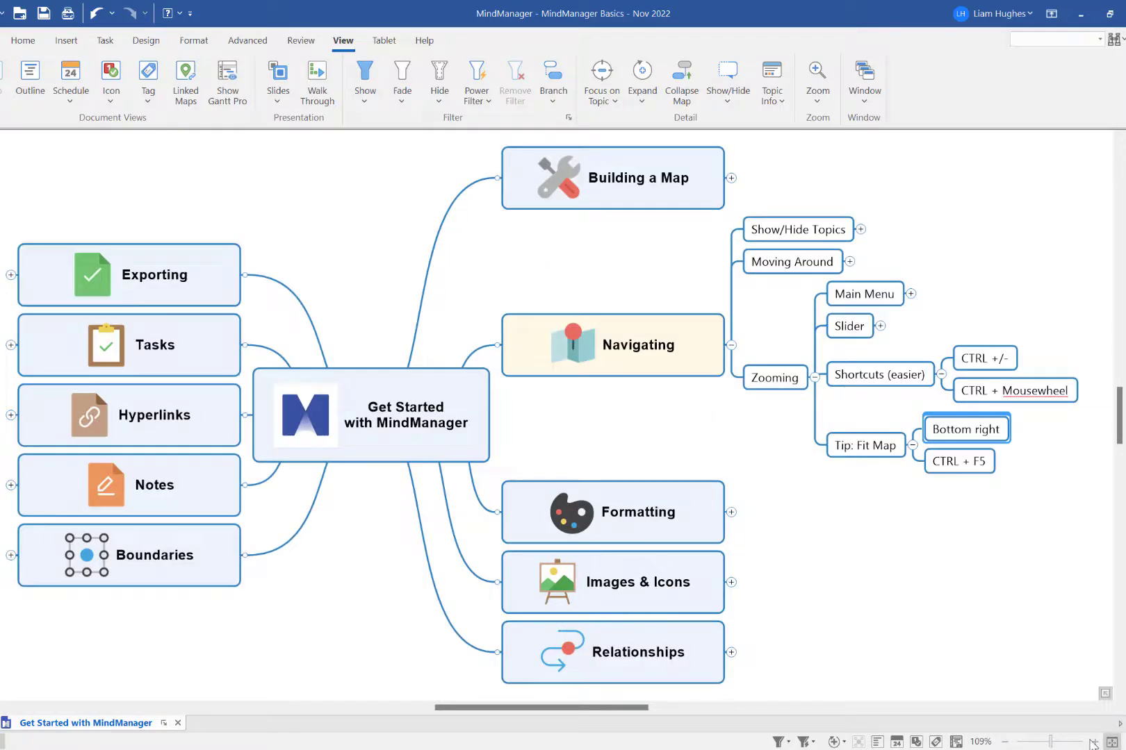
click(1017, 670)
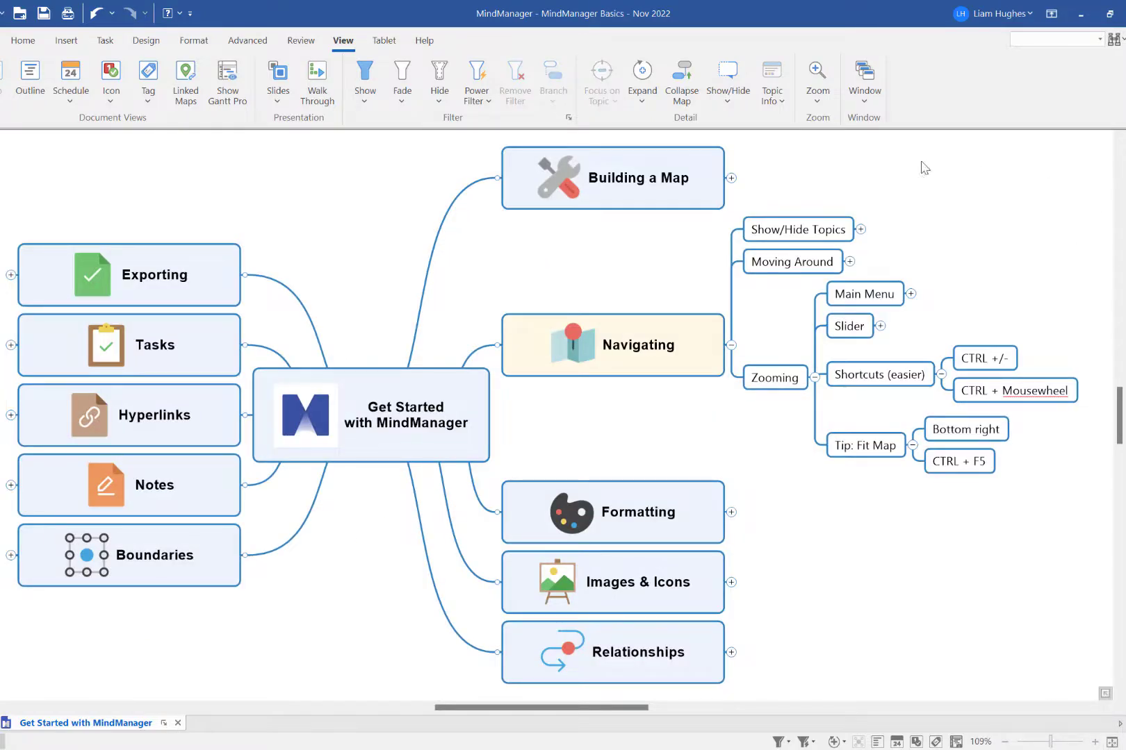
drag(863, 554, 830, 553)
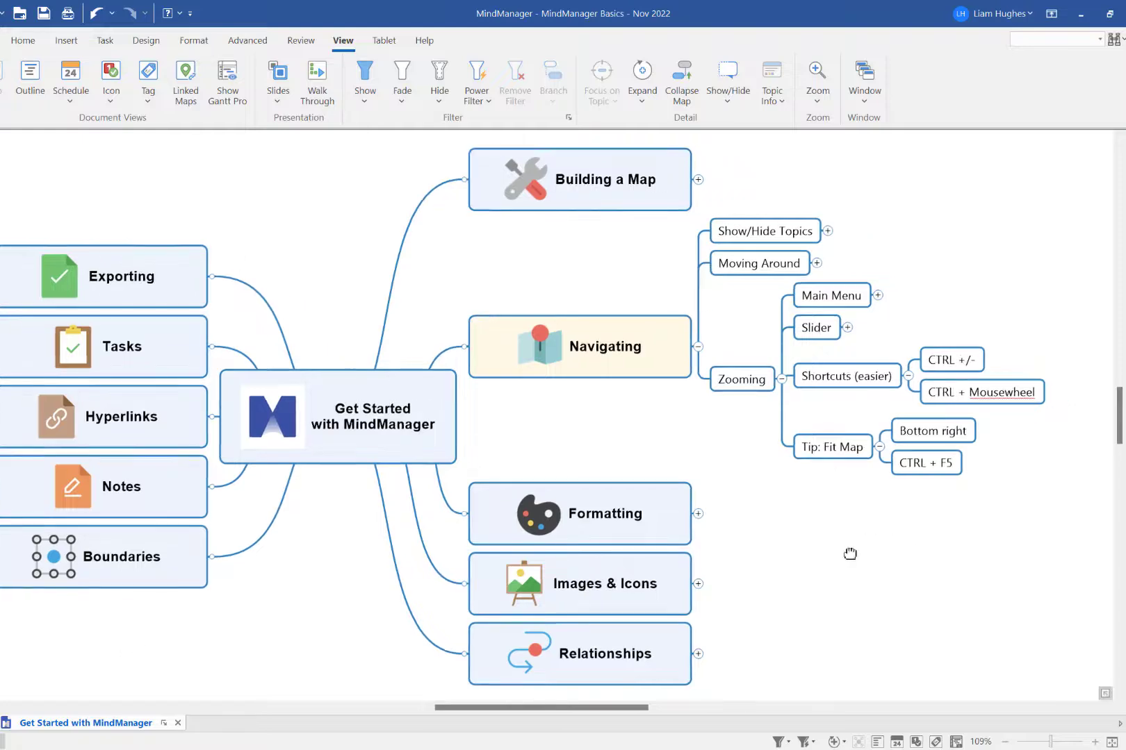
scroll(831, 553, up, 6)
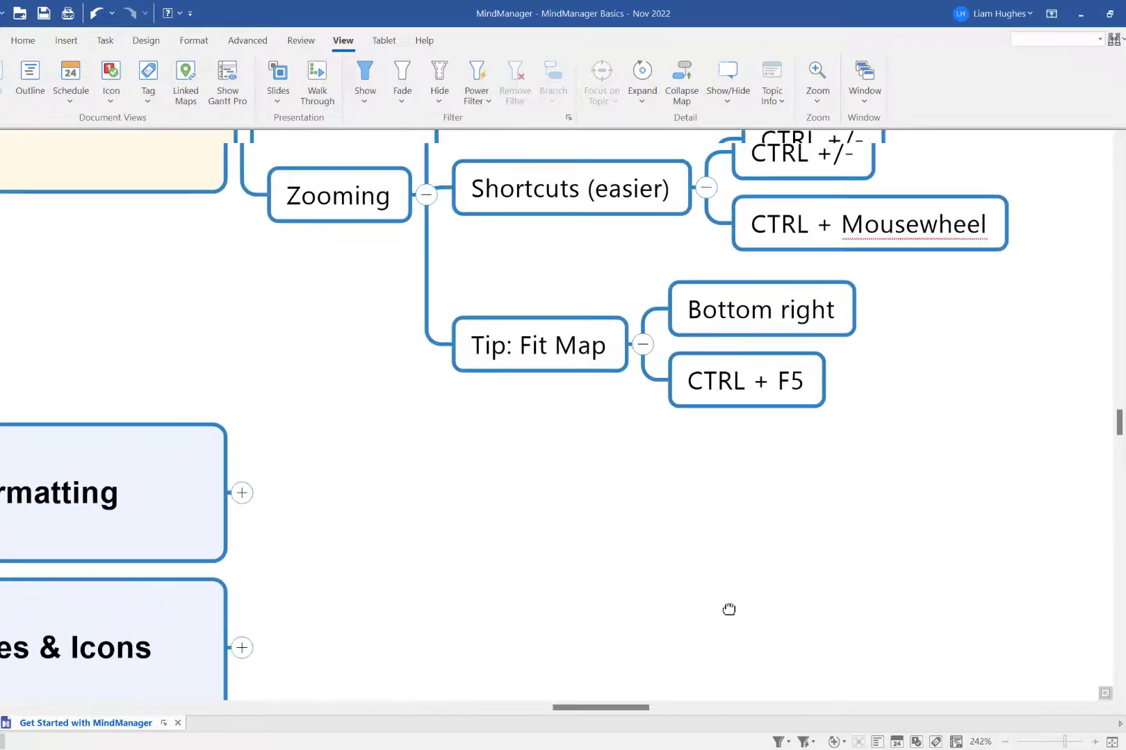
click(746, 527)
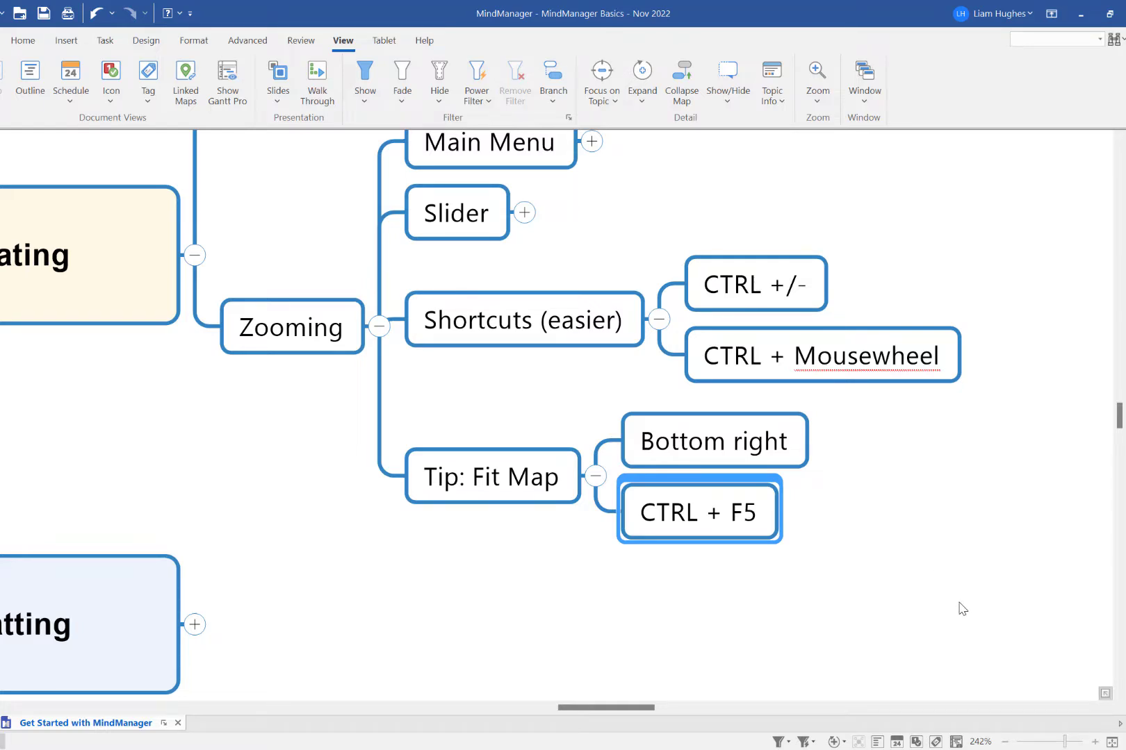
key(ctrl+F5)
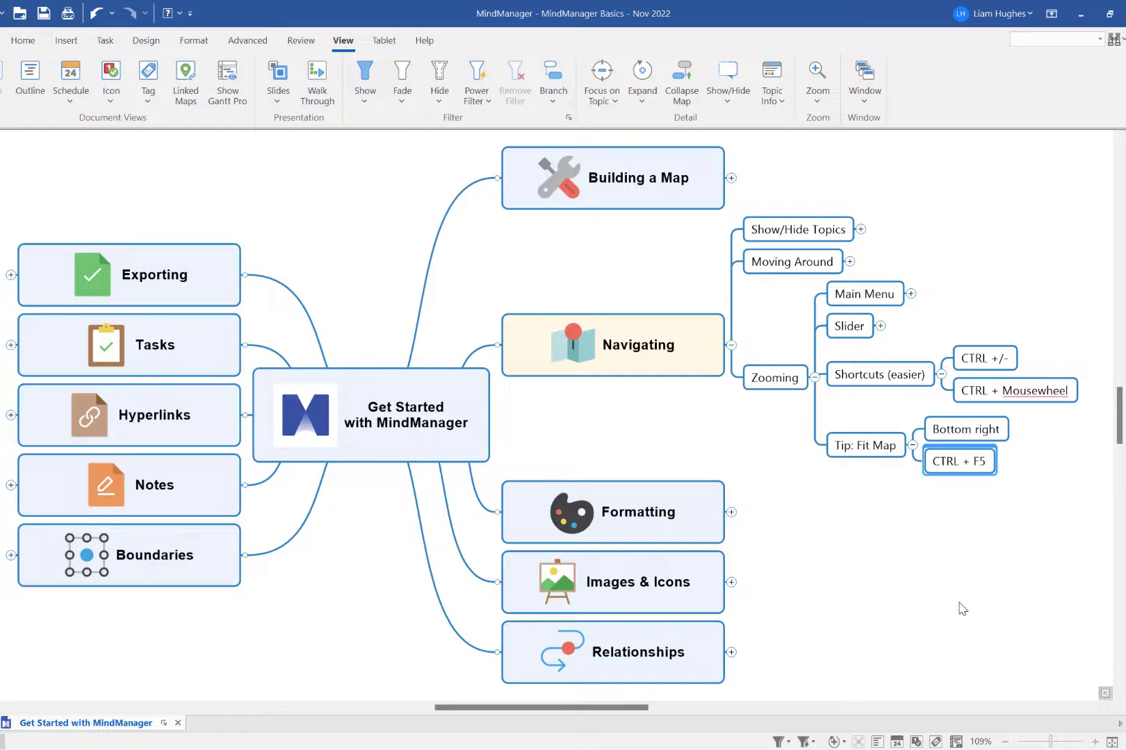
click(962, 609)
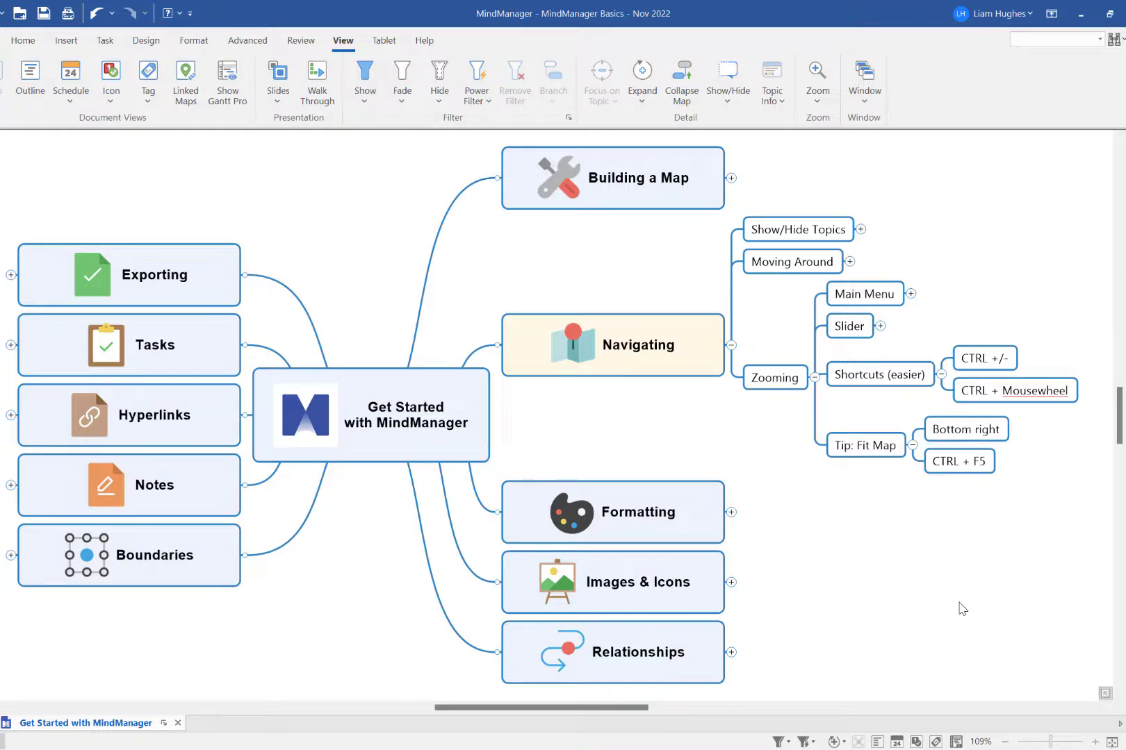